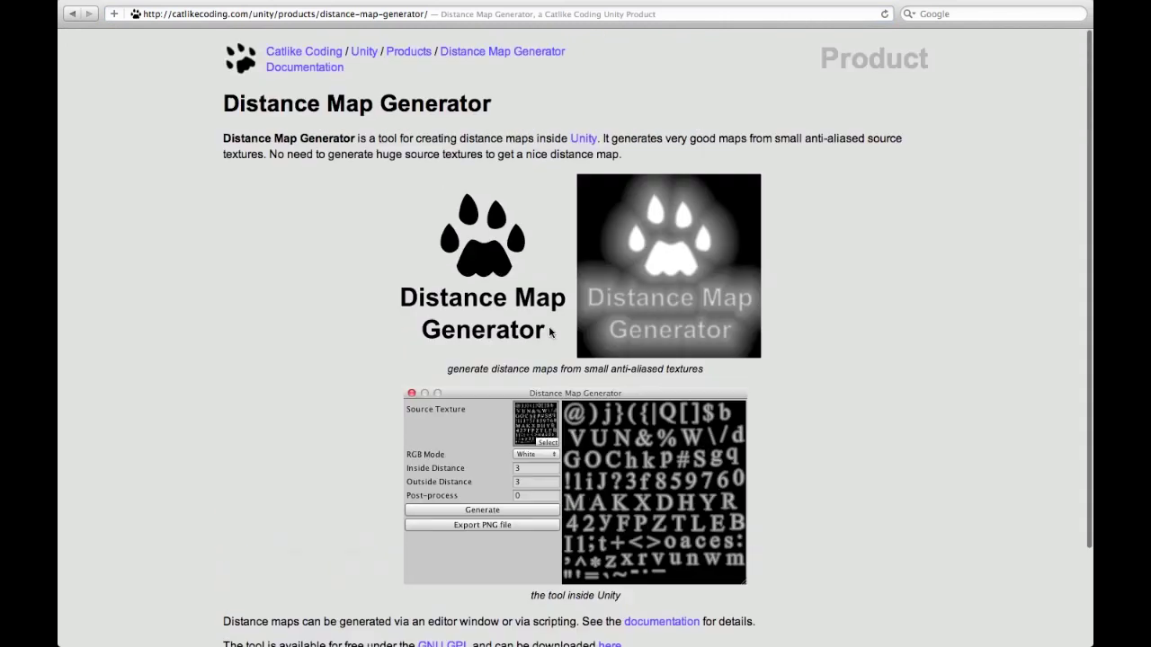
Save the paw logo image from the product page to the Downloads folder
{"action": "right_click", "coordinate": [482, 261]}
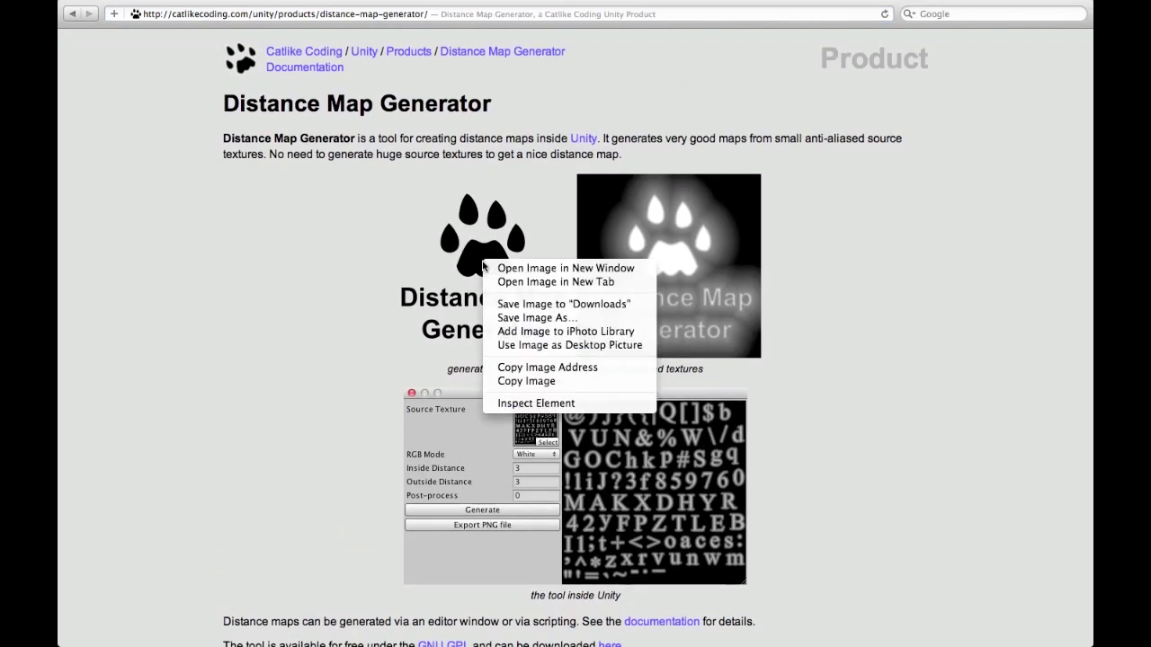
{"action": "left_click", "coordinate": [579, 304]}
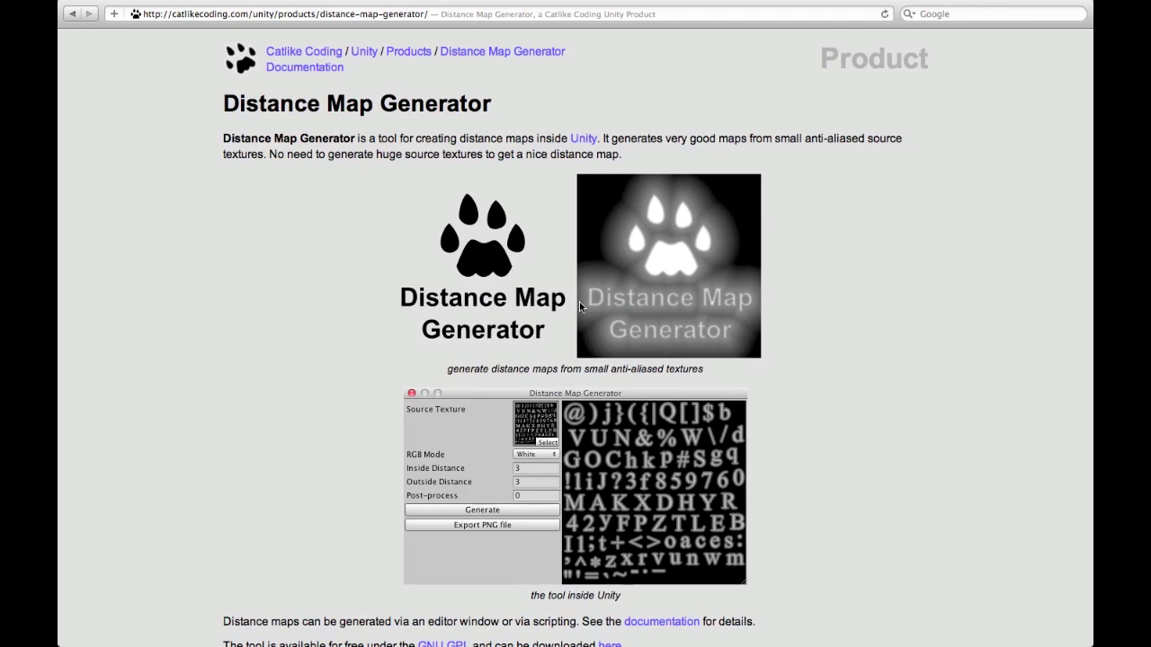
Import all files of distance-map-generator.unitypackage from Downloads into the Demo project
{"action": "key", "text": "super+Tab"}
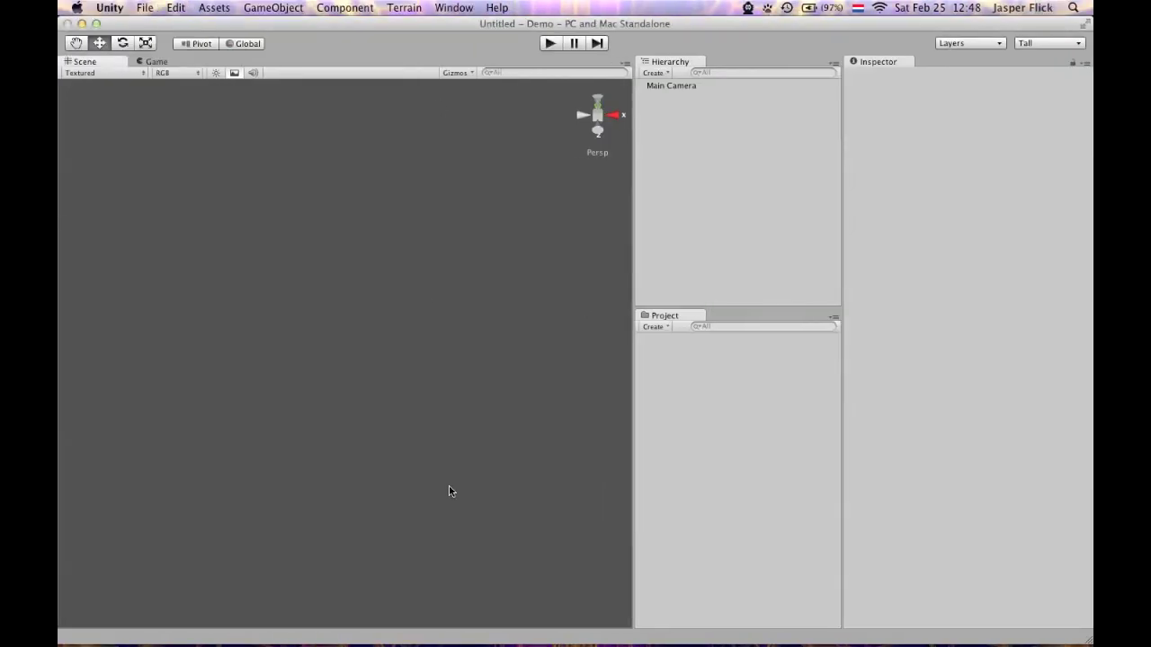
{"action": "right_click", "coordinate": [668, 432]}
{"action": "mouse_move", "coordinate": [787, 509]}
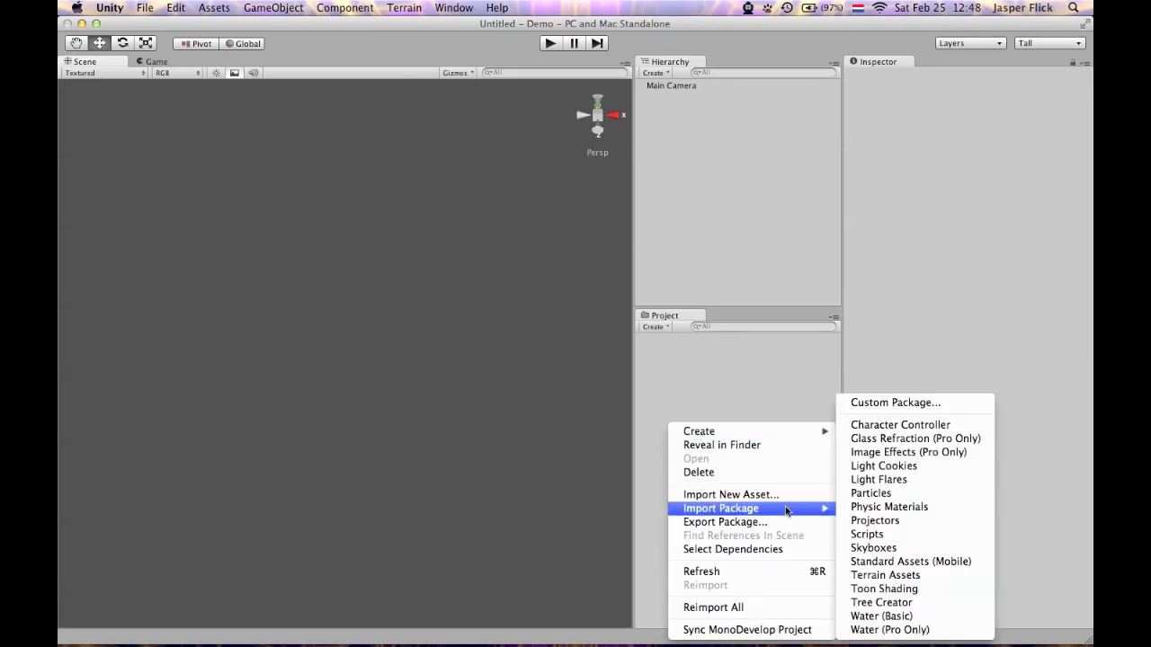
{"action": "left_click", "coordinate": [925, 406]}
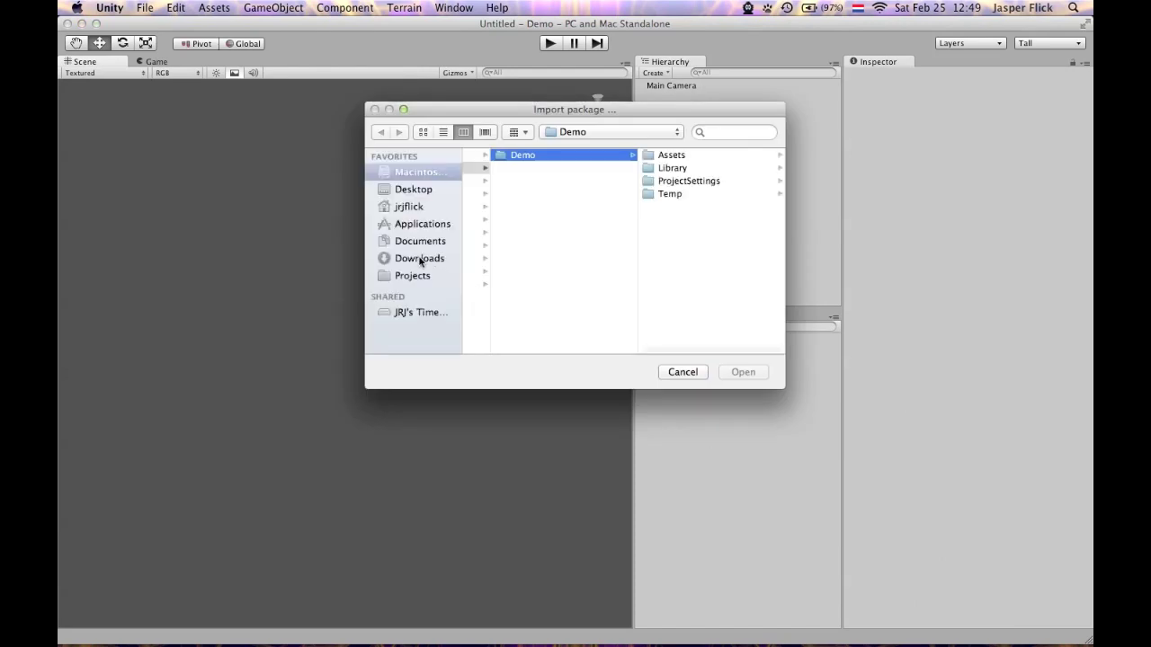
{"action": "left_click", "coordinate": [423, 258]}
{"action": "double_click", "coordinate": [558, 169]}
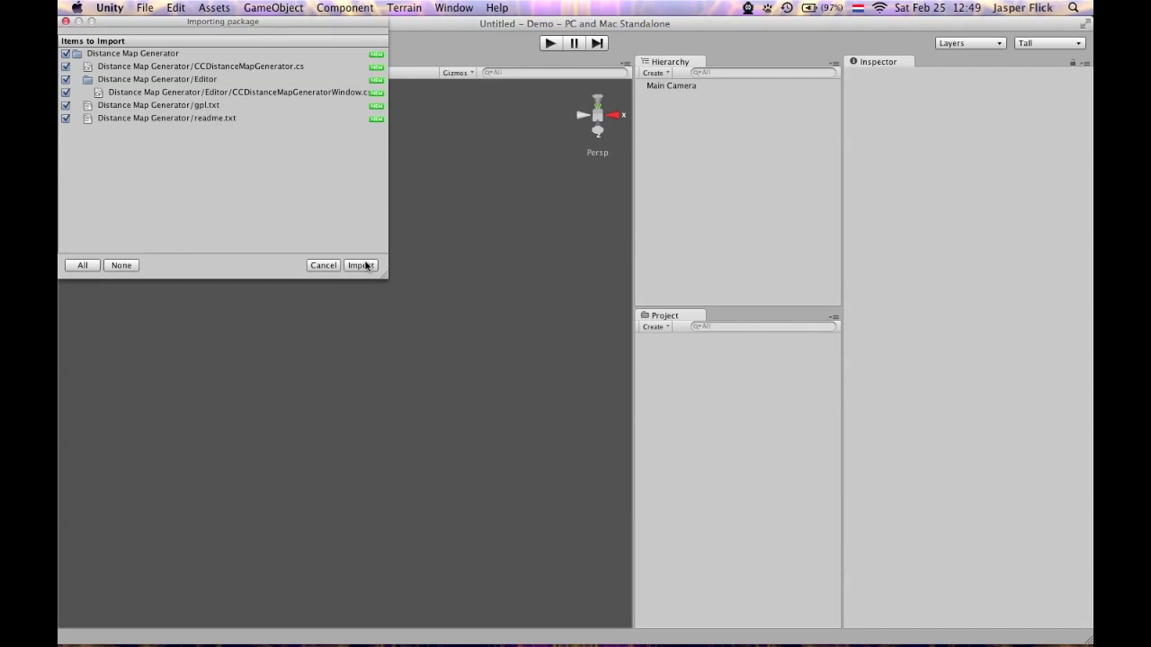
{"action": "left_click", "coordinate": [365, 262]}
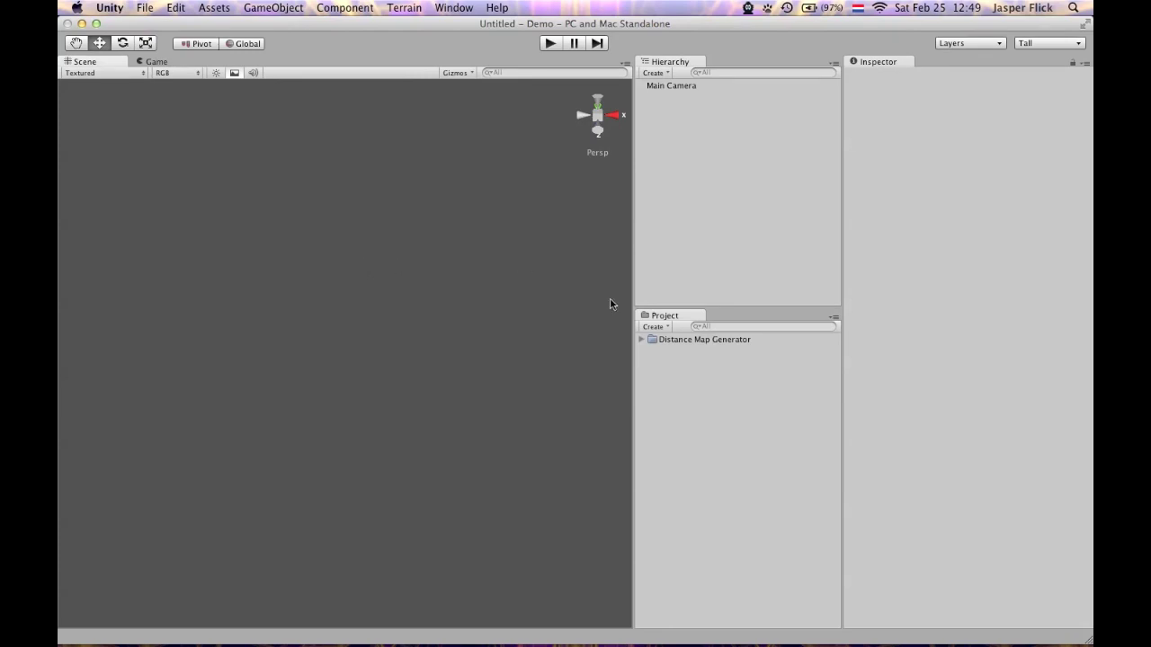
{"action": "left_click", "coordinate": [688, 339]}
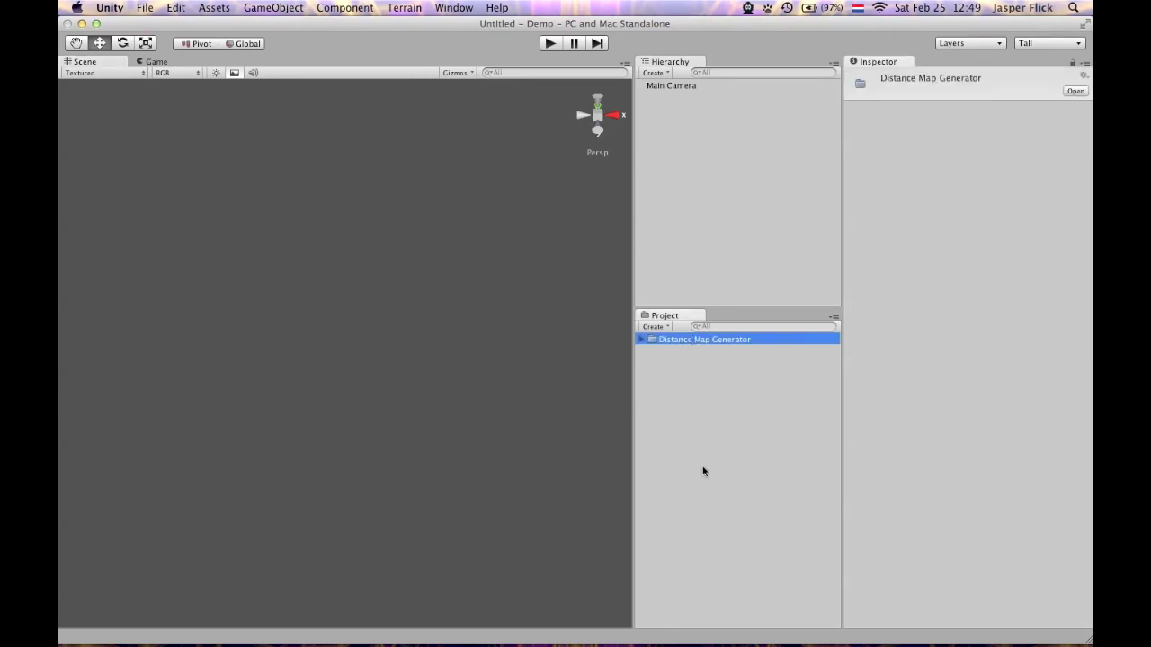
{"action": "key", "text": "Right"}
{"action": "key", "text": "Down"}
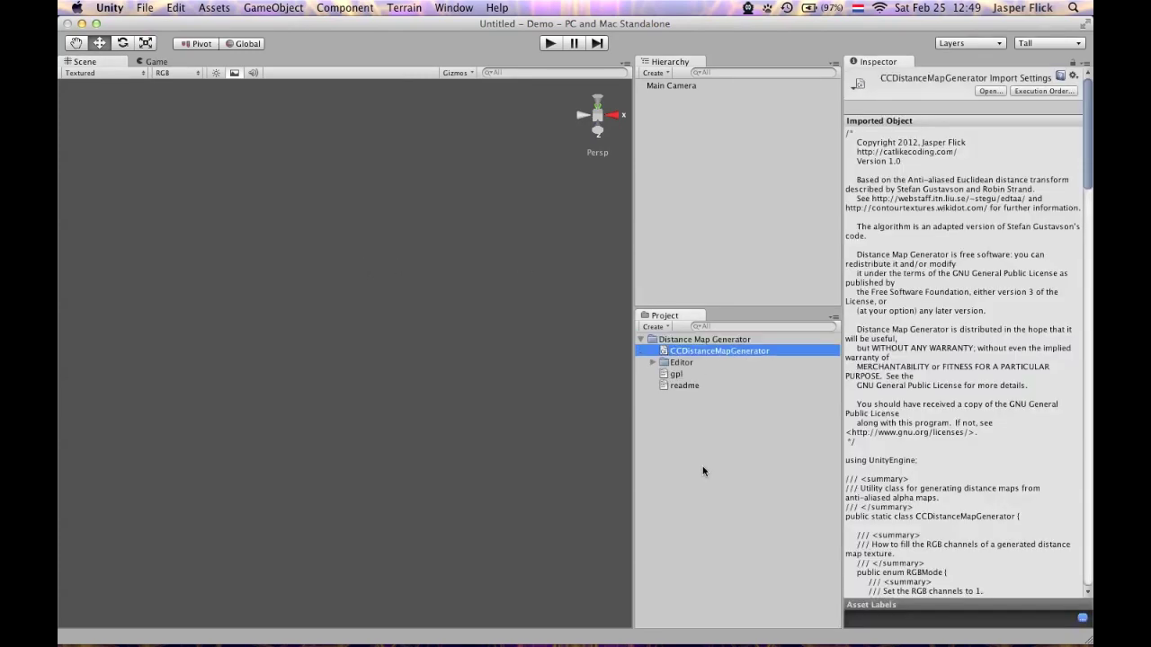
{"action": "key", "text": "Down"}
{"action": "key", "text": "Right"}
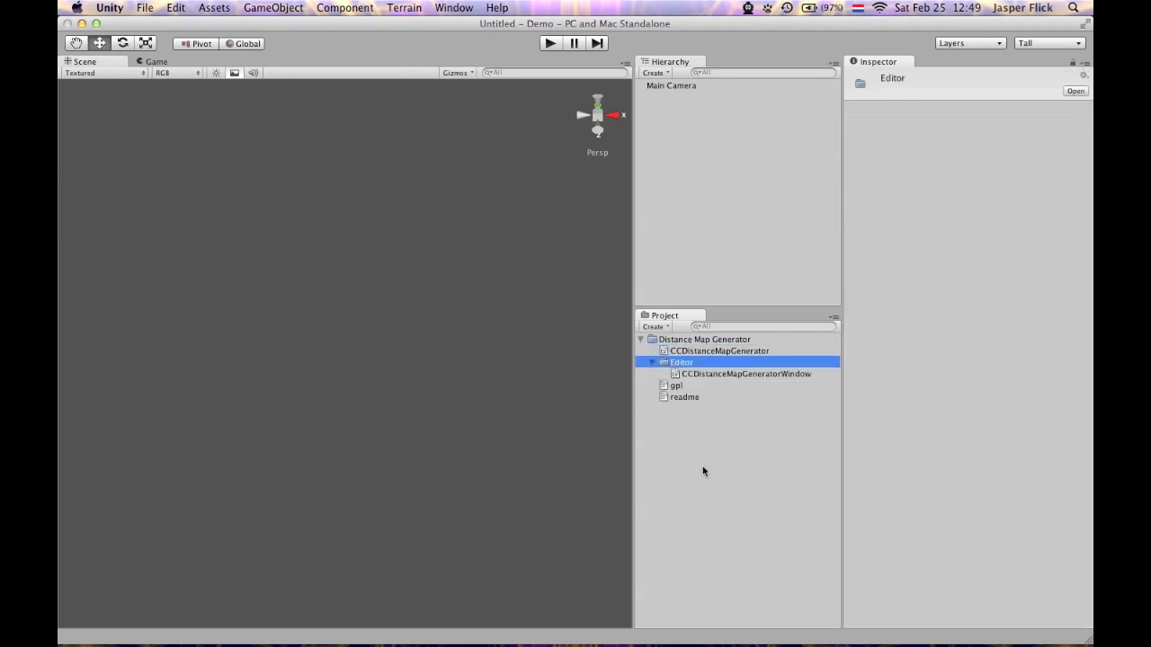
{"action": "key", "text": "Down"}
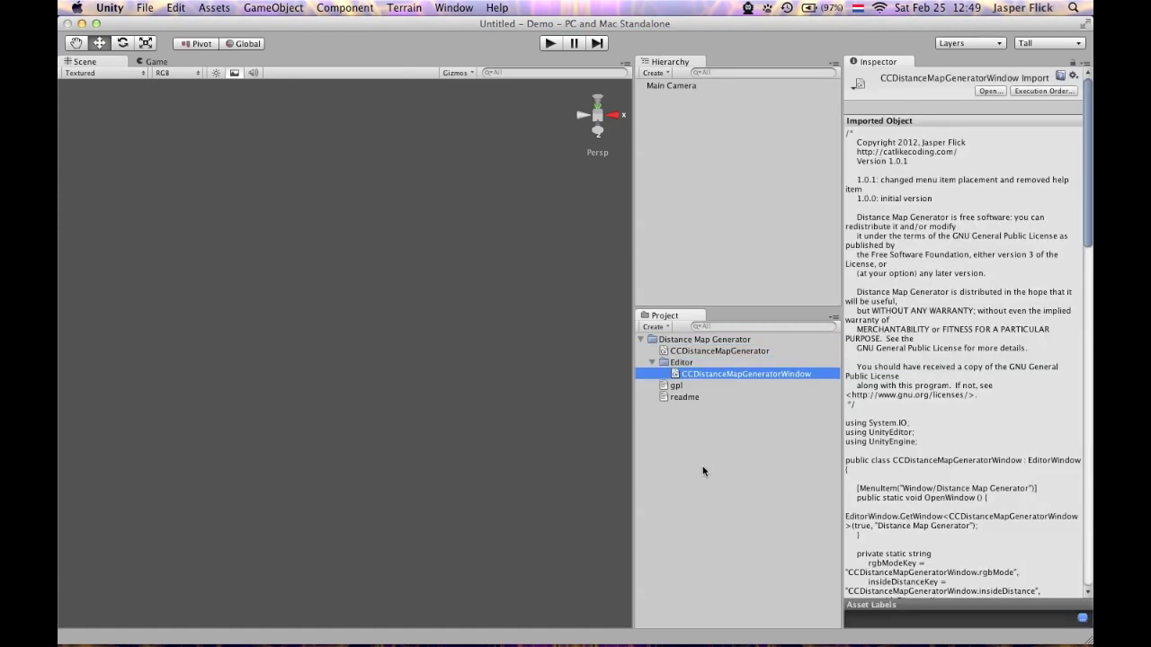
{"action": "key", "text": "Down"}
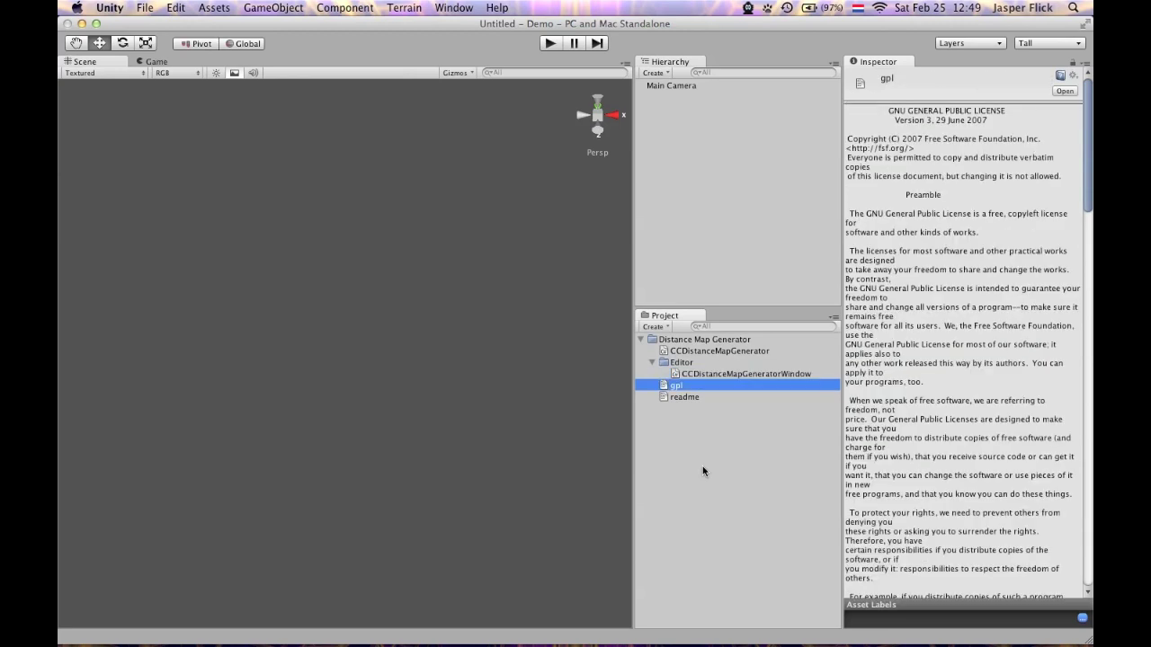
{"action": "key", "text": "Down"}
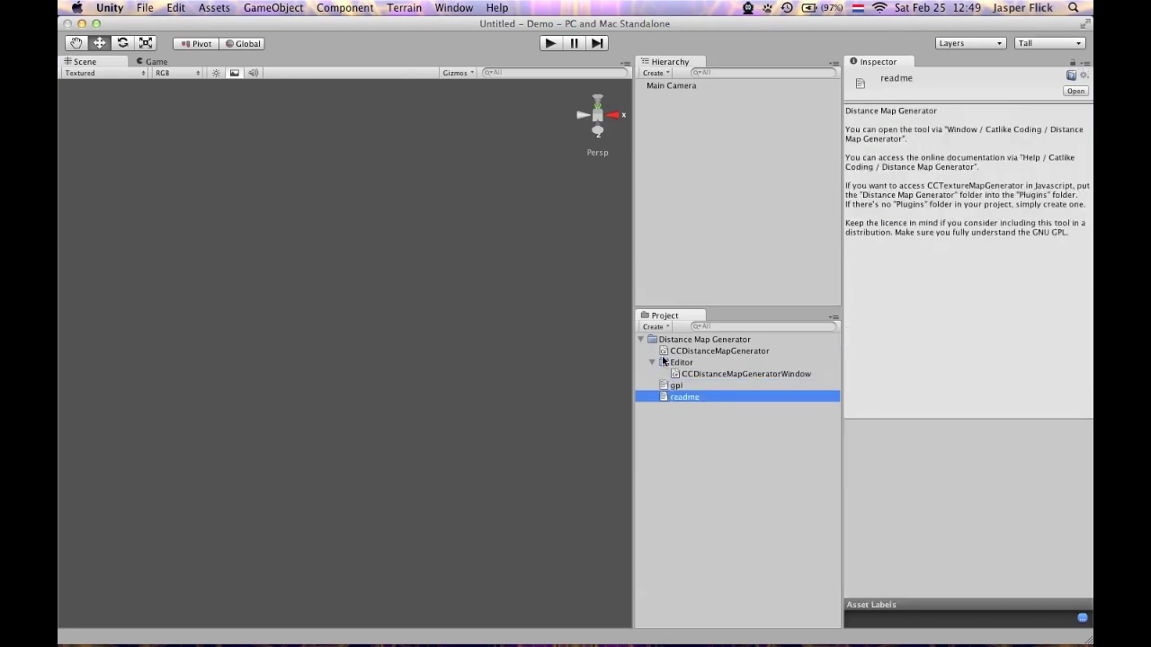
{"action": "left_click", "coordinate": [640, 339]}
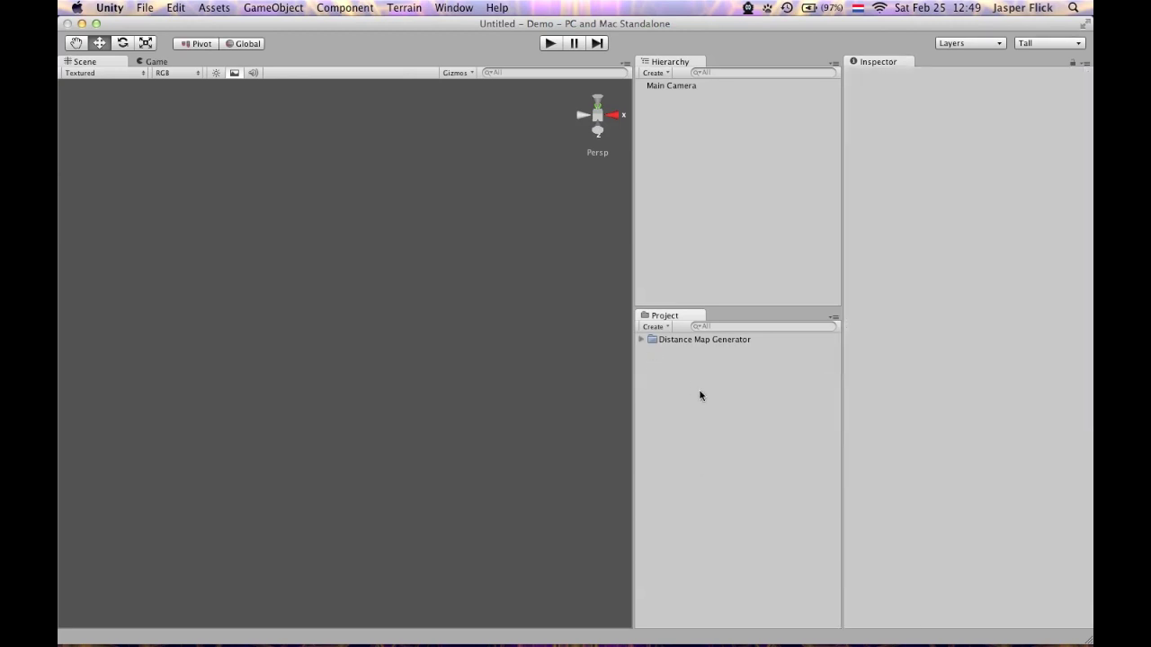
Import the distance-map-generator-logo PNG from Downloads as a new project asset
{"action": "right_click", "coordinate": [700, 395]}
{"action": "left_click", "coordinate": [806, 461]}
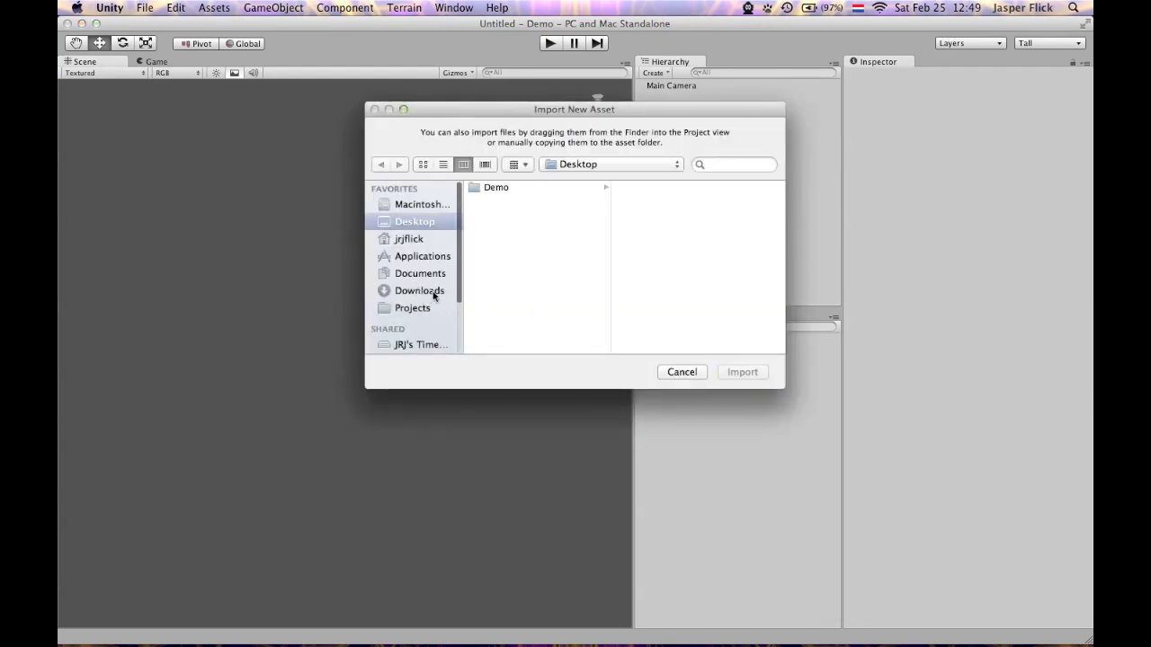
{"action": "left_click", "coordinate": [430, 290]}
{"action": "left_click", "coordinate": [554, 189]}
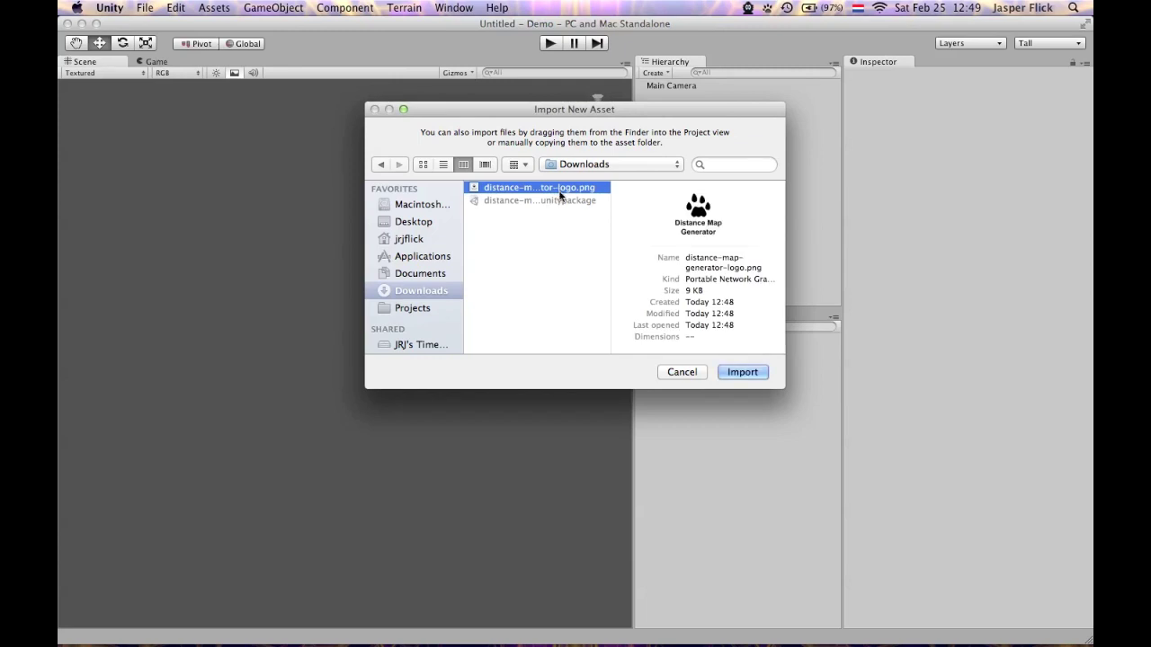
{"action": "left_click", "coordinate": [742, 371]}
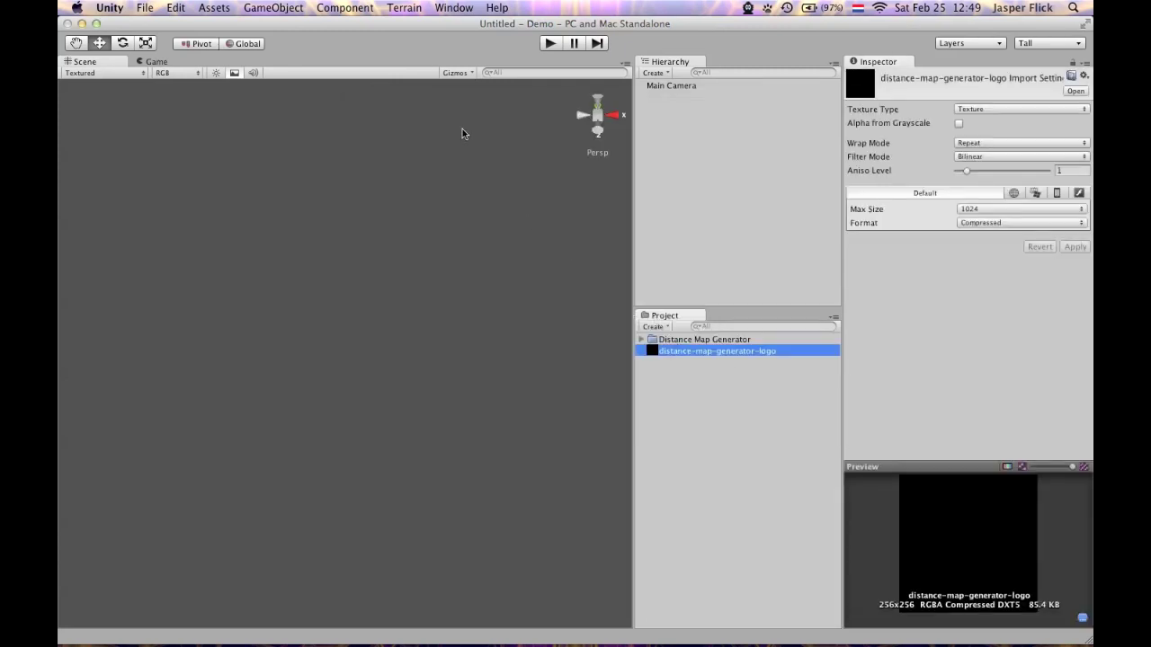
Open Window > Distance Map Generator and try generating a map from the logo texture
{"action": "left_click", "coordinate": [453, 8]}
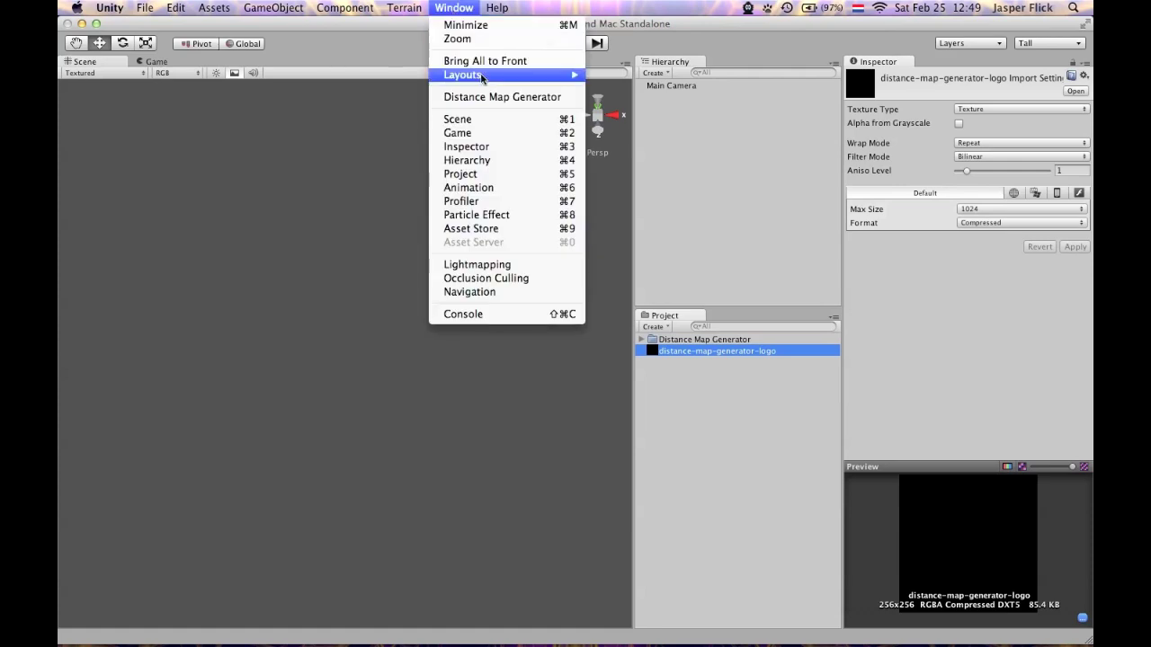
{"action": "left_click", "coordinate": [503, 98]}
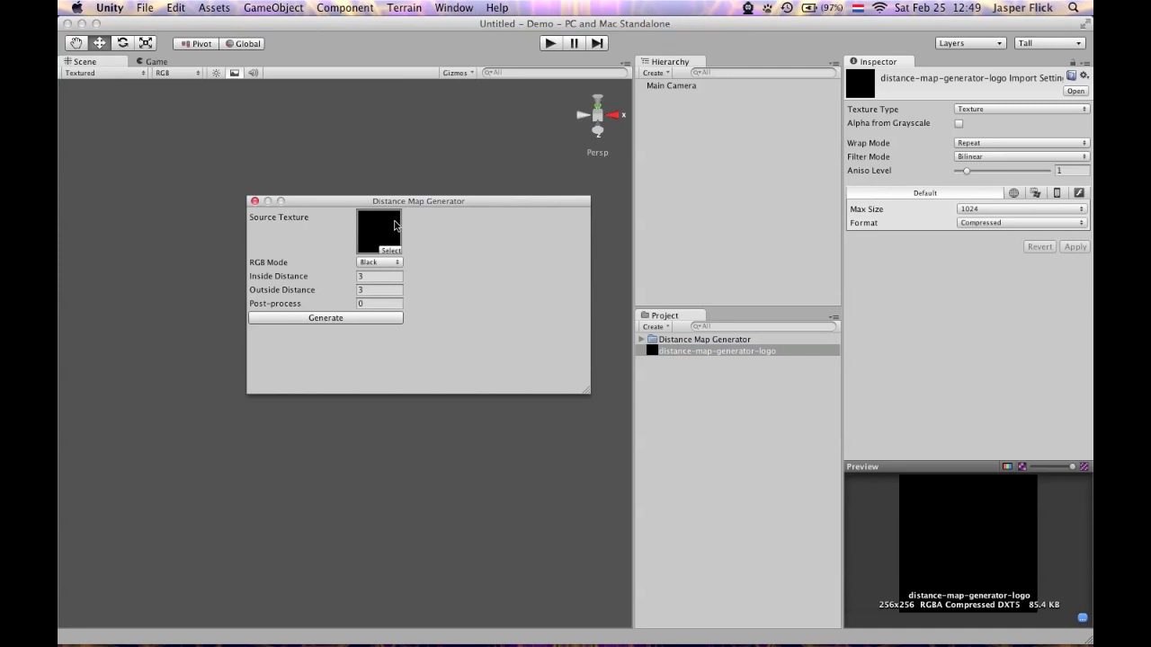
{"action": "left_click", "coordinate": [388, 320]}
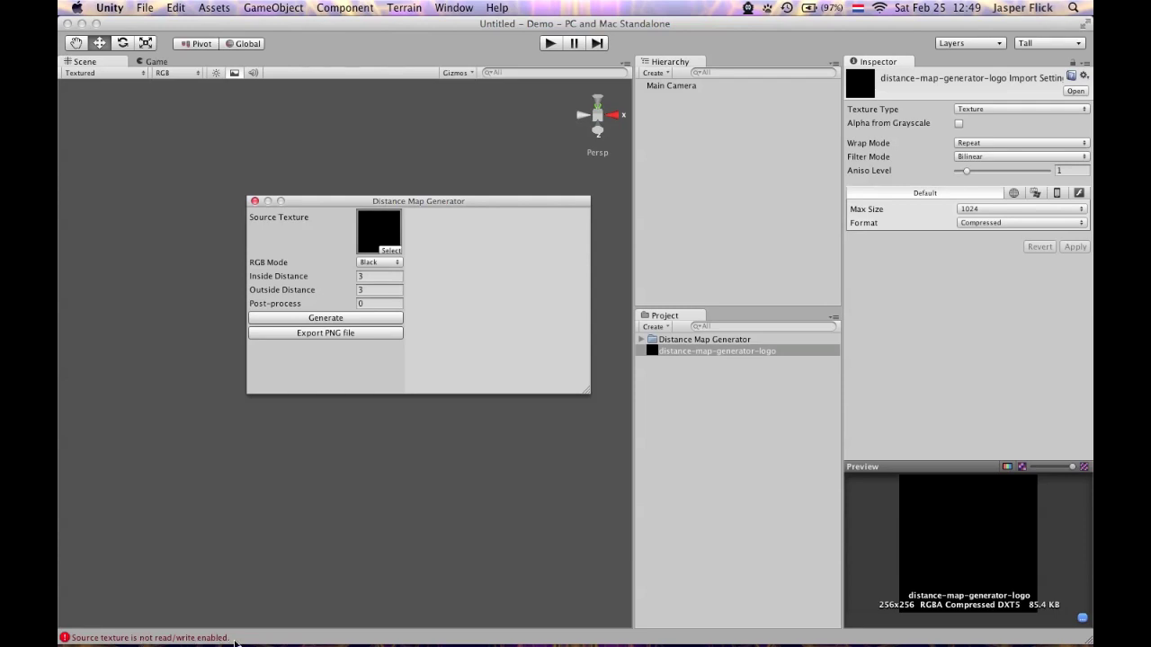
Set the logo texture to Advanced, Read/Write Enabled, Alpha 8 format, and apply
{"action": "left_click", "coordinate": [1060, 113]}
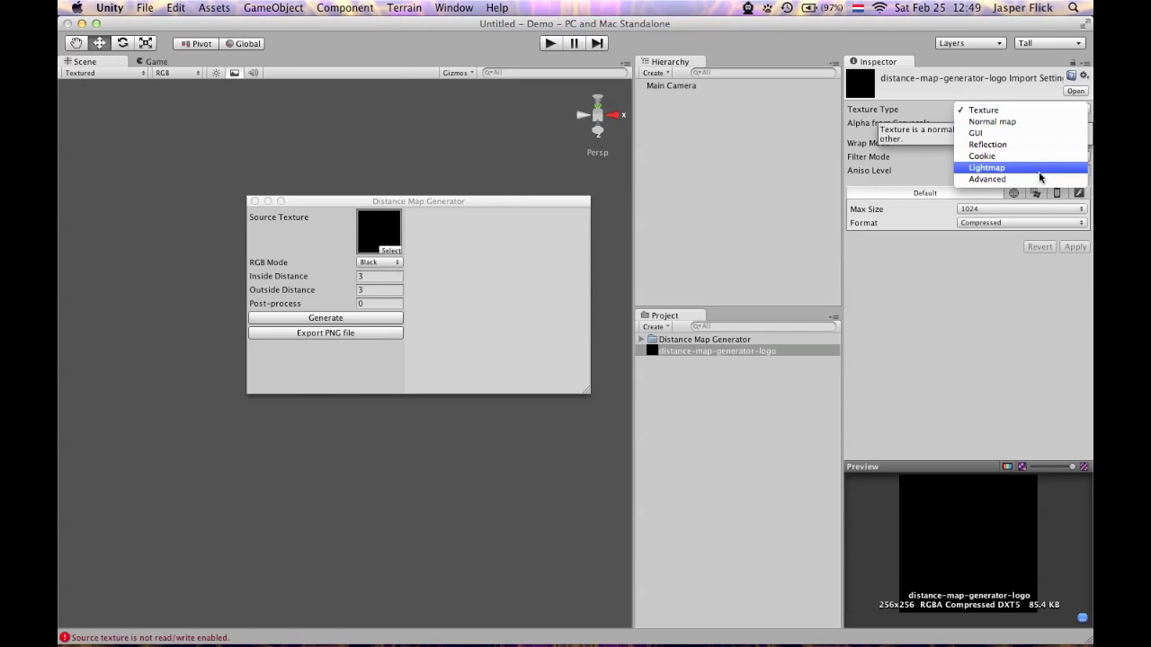
{"action": "key", "text": "Escape"}
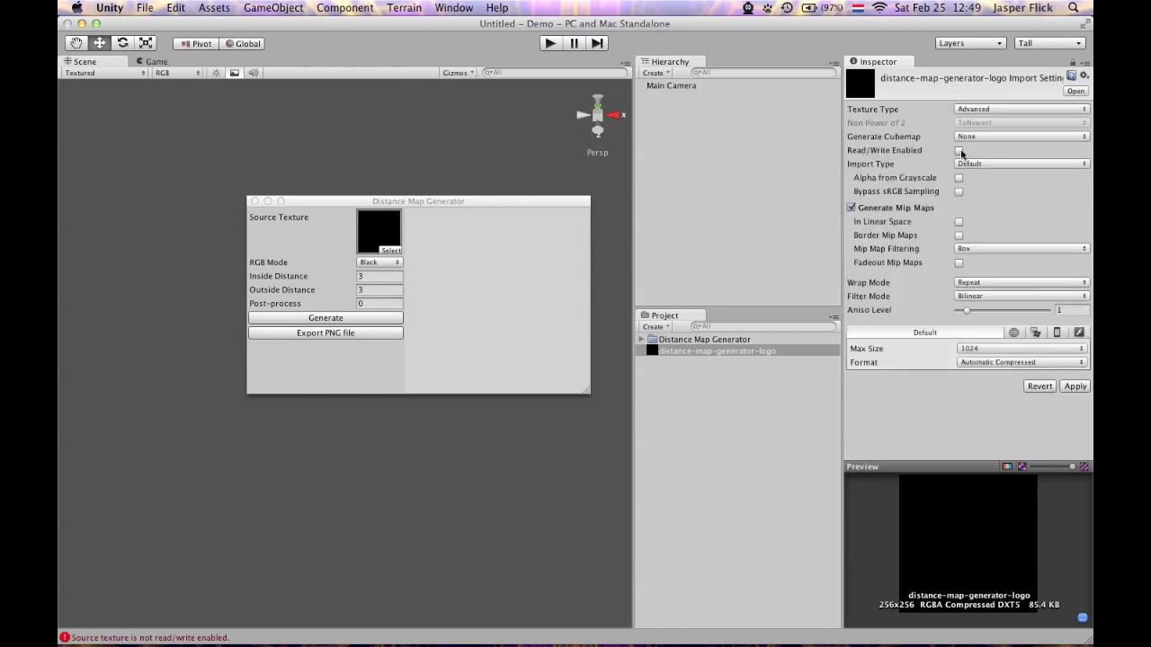
{"action": "left_click", "coordinate": [958, 151]}
{"action": "left_click", "coordinate": [1041, 359]}
{"action": "left_click", "coordinate": [1041, 503]}
{"action": "left_click", "coordinate": [1073, 385]}
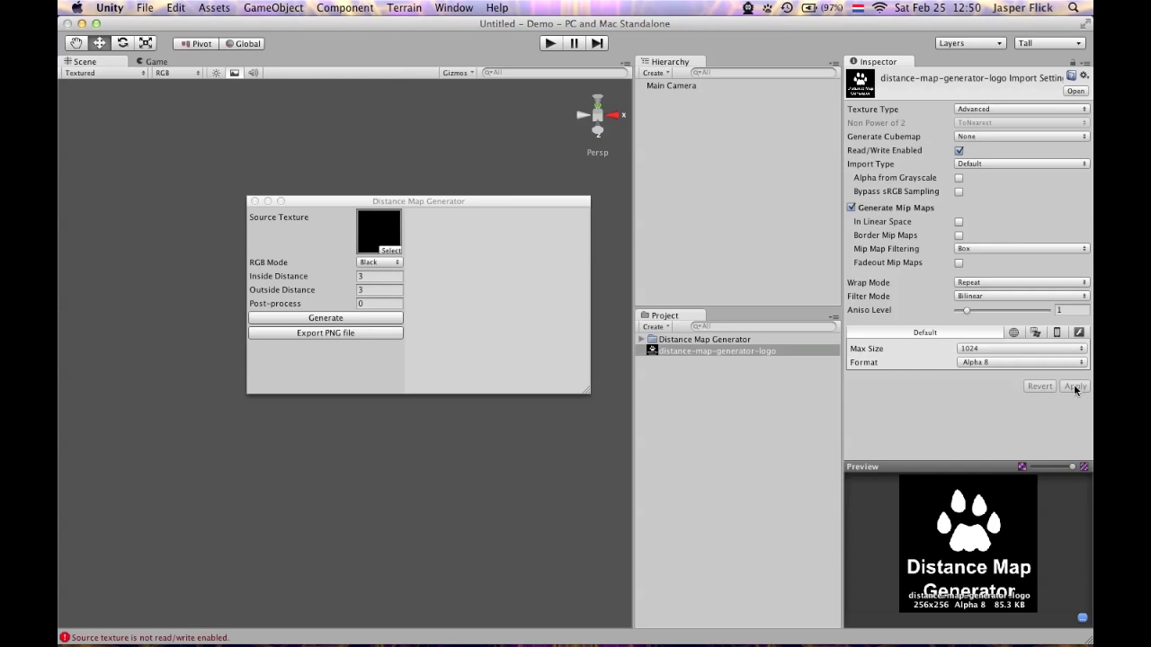
Generate the logo distance map with inside and outside distance 3
{"action": "left_click", "coordinate": [363, 319]}
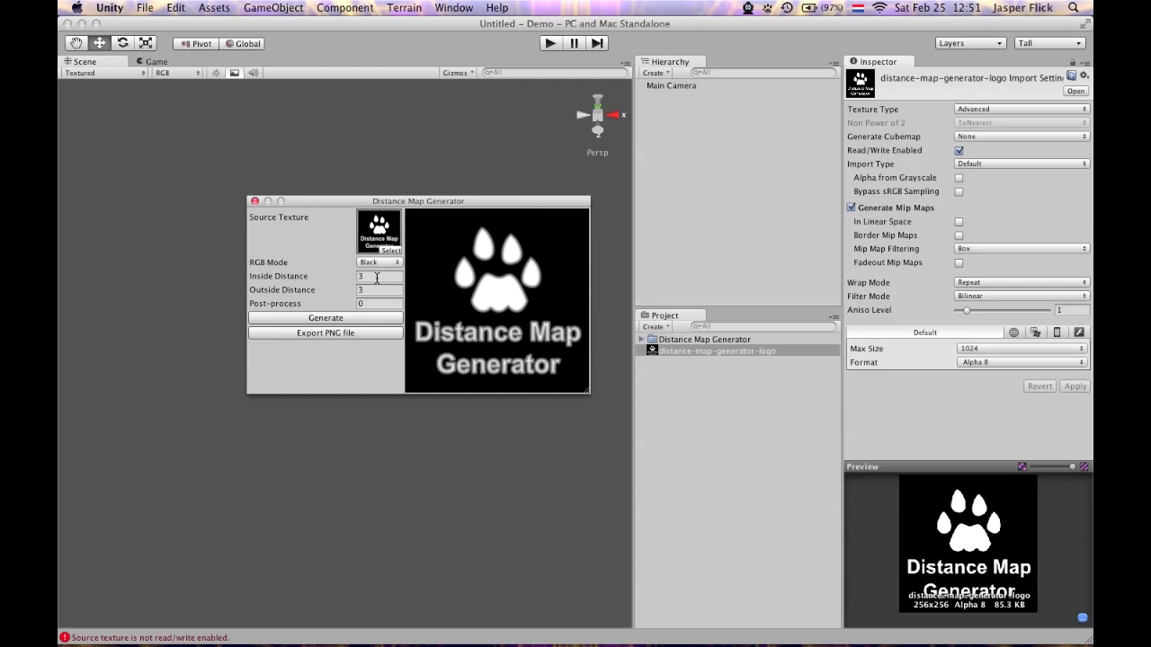
Set Outside Distance to 50 and generate the map
{"action": "left_click", "coordinate": [383, 287]}
{"action": "type", "text": "50"}
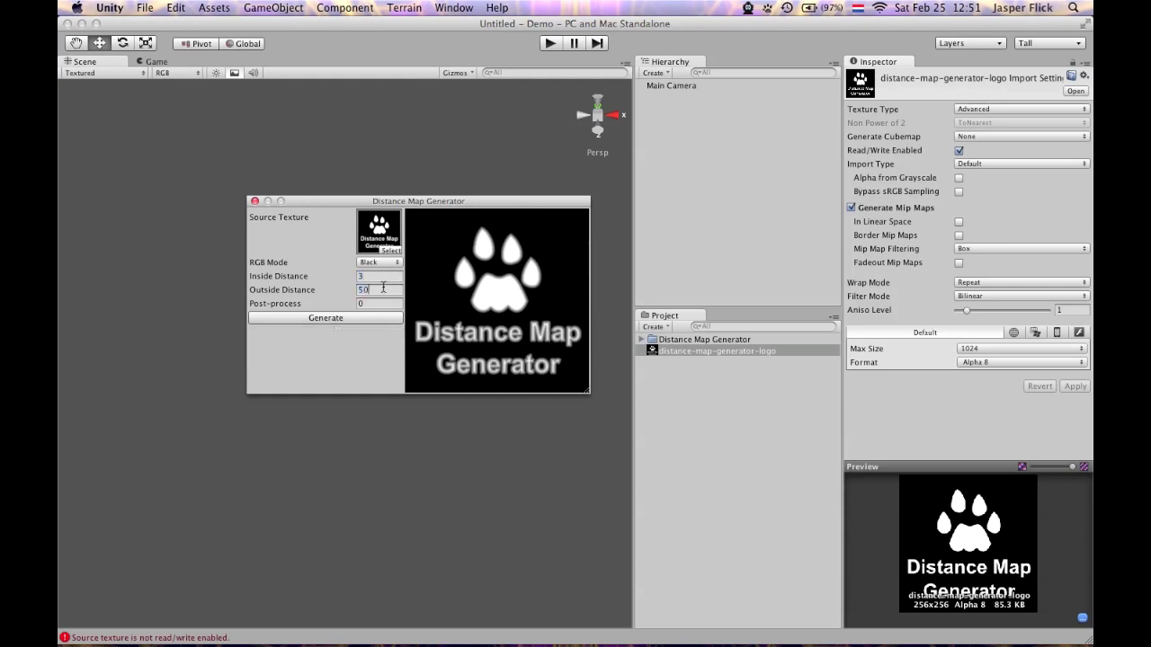
{"action": "left_click", "coordinate": [363, 317]}
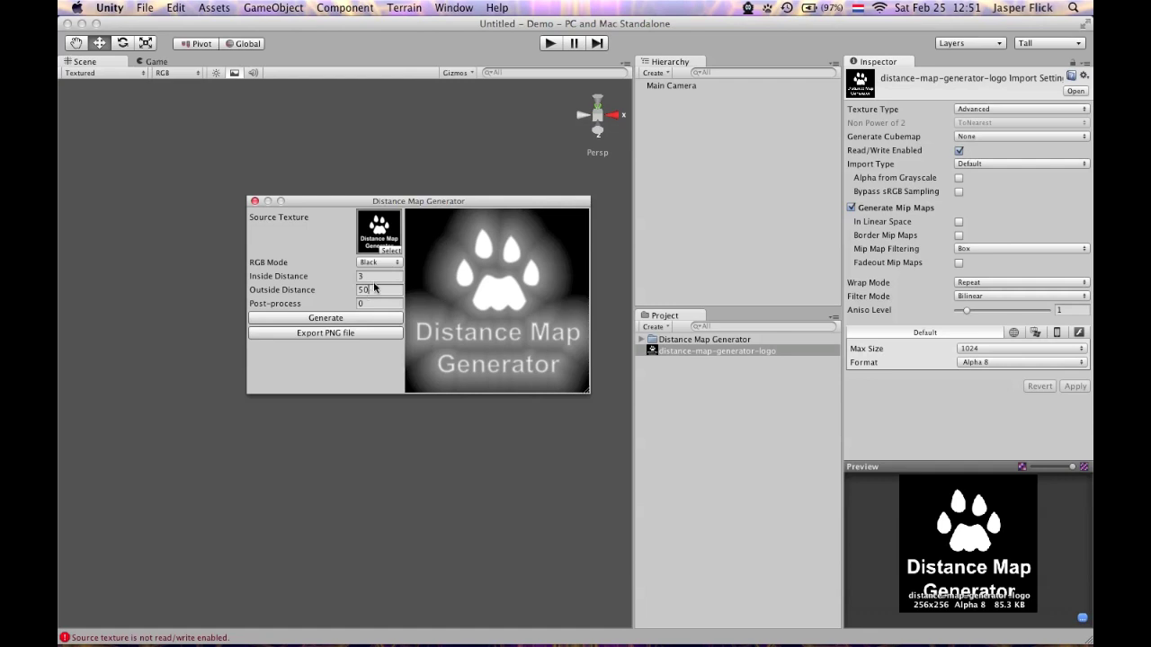
Raise Inside Distance to 50 as well and regenerate
{"action": "left_click", "coordinate": [382, 275]}
{"action": "type", "text": "50"}
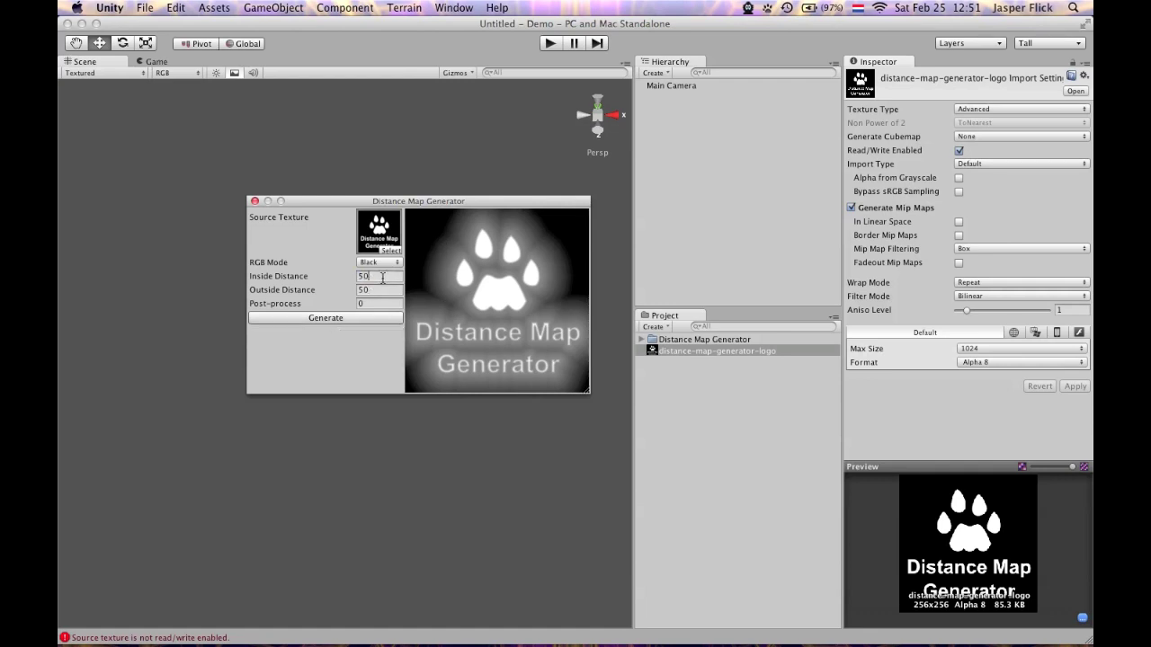
{"action": "left_click", "coordinate": [368, 319]}
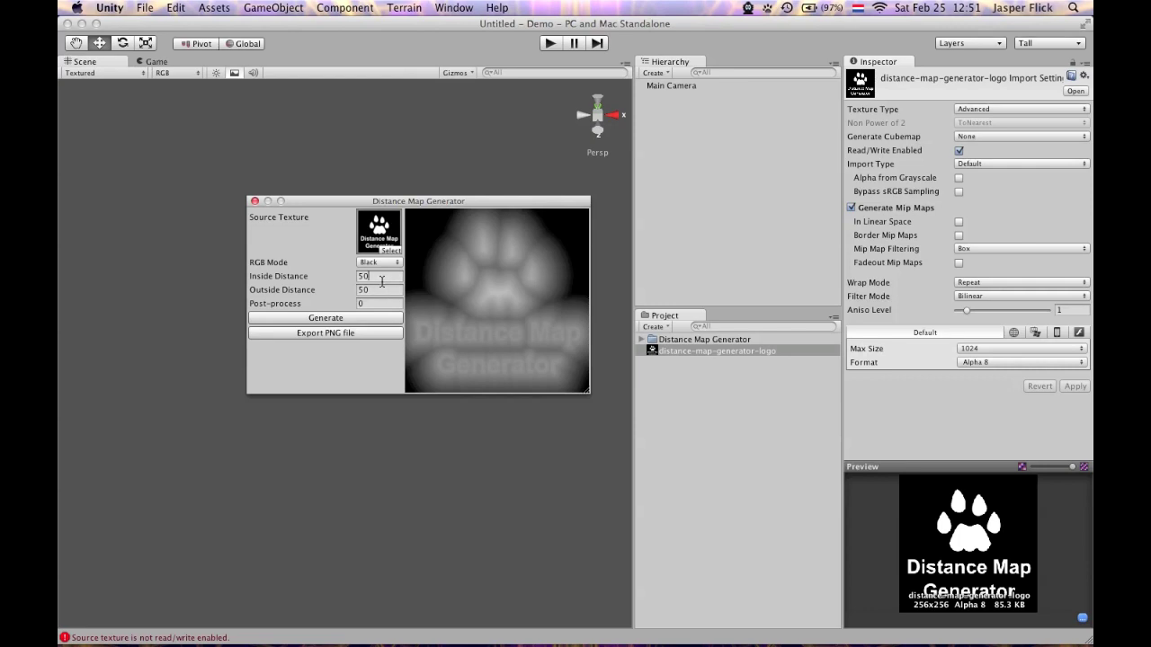
Set Inside Distance to 0 and regenerate the map
{"action": "double_click", "coordinate": [382, 278]}
{"action": "type", "text": "0"}
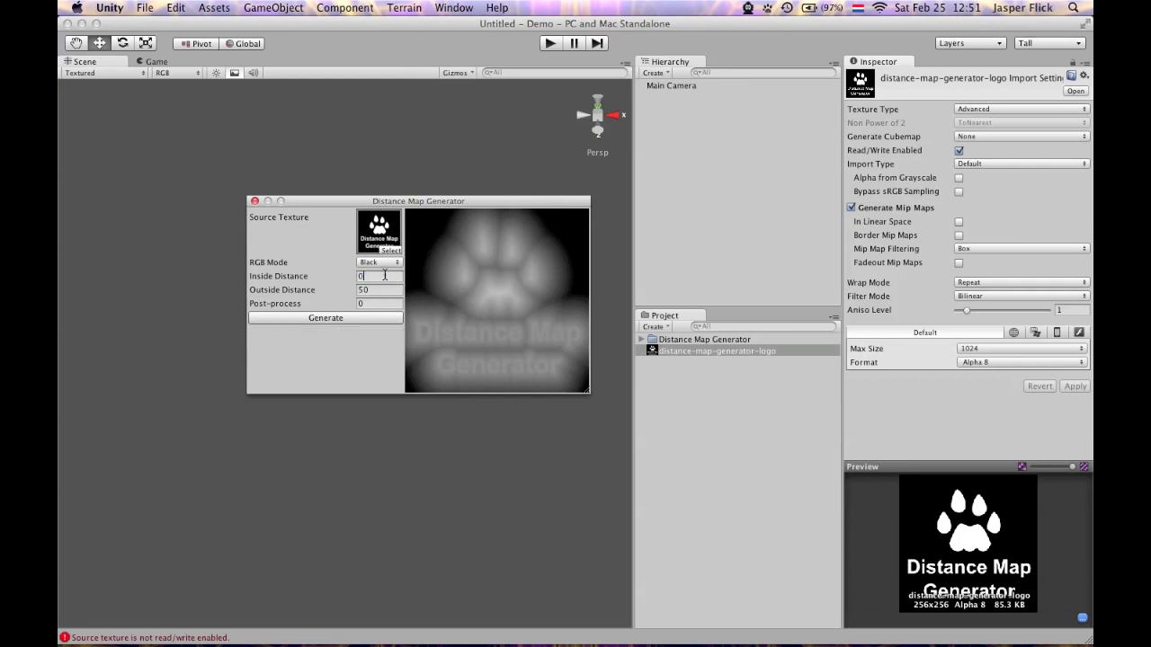
{"action": "left_click", "coordinate": [368, 318]}
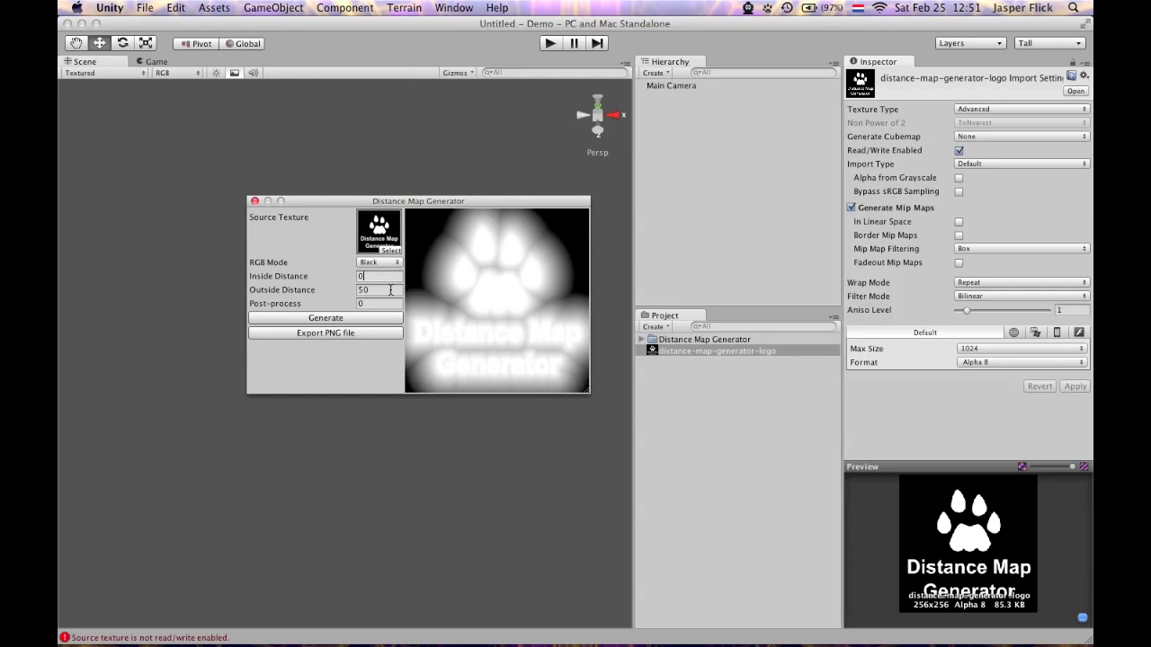
Regenerate with Outside Distance 0 and Inside Distance 50
{"action": "left_click", "coordinate": [391, 289]}
{"action": "type", "text": "0"}
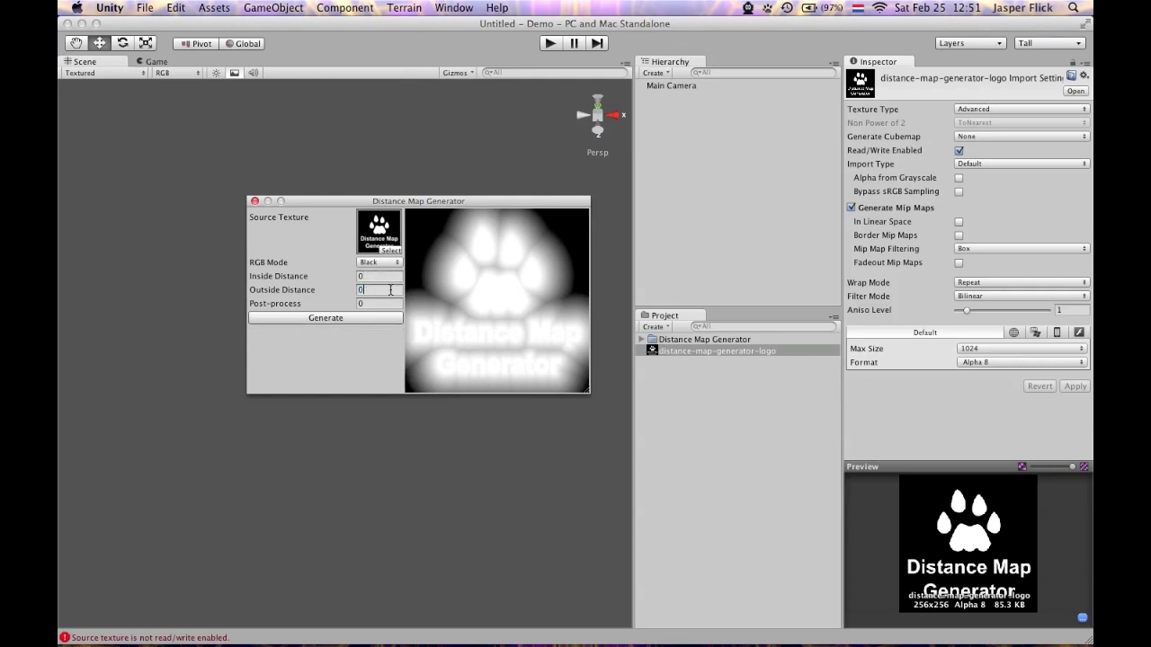
{"action": "left_click", "coordinate": [391, 275]}
{"action": "type", "text": "50"}
{"action": "left_click", "coordinate": [376, 317]}
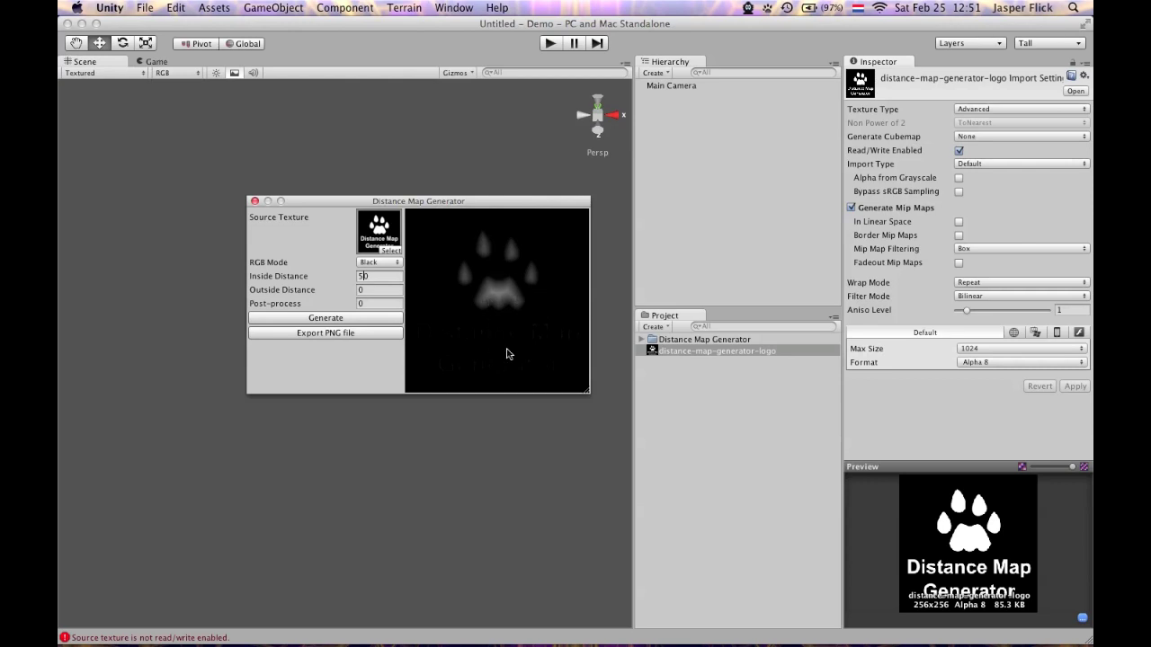
Regenerate the logo map with Inside and Outside Distance both at 10
{"action": "left_click", "coordinate": [384, 278]}
{"action": "type", "text": "10"}
{"action": "key", "text": "Tab"}
{"action": "type", "text": "10"}
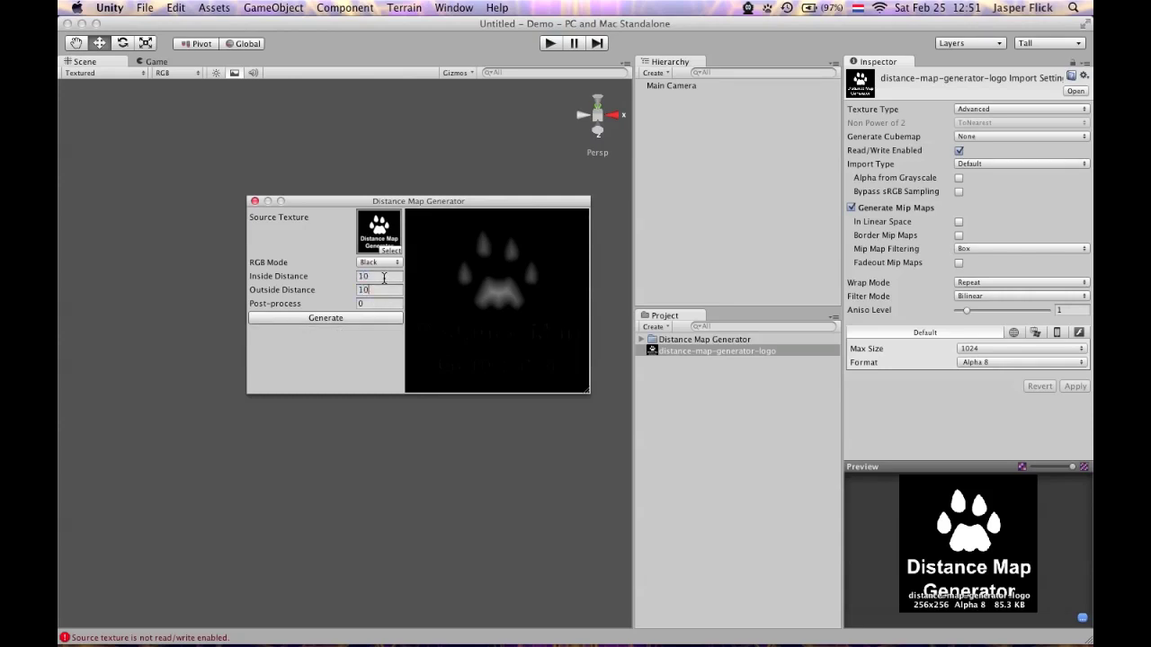
{"action": "left_click", "coordinate": [359, 319]}
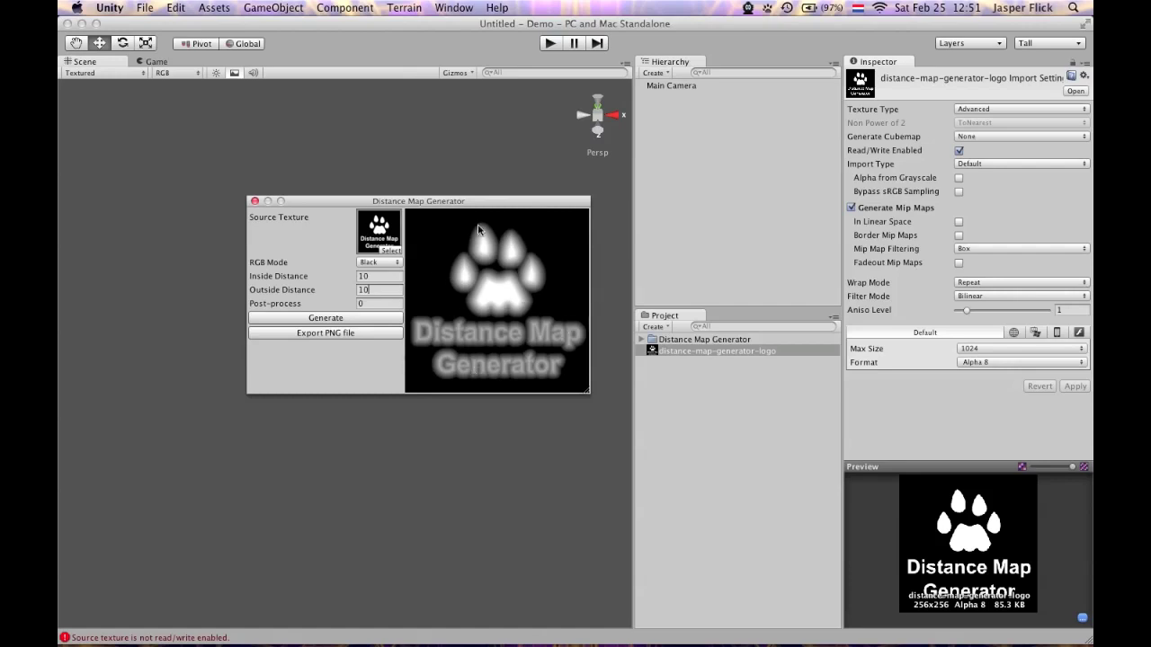
{"action": "left_click", "coordinate": [380, 303]}
Enter Post-process 3 and regenerate the logo distance map
{"action": "type", "text": "3"}
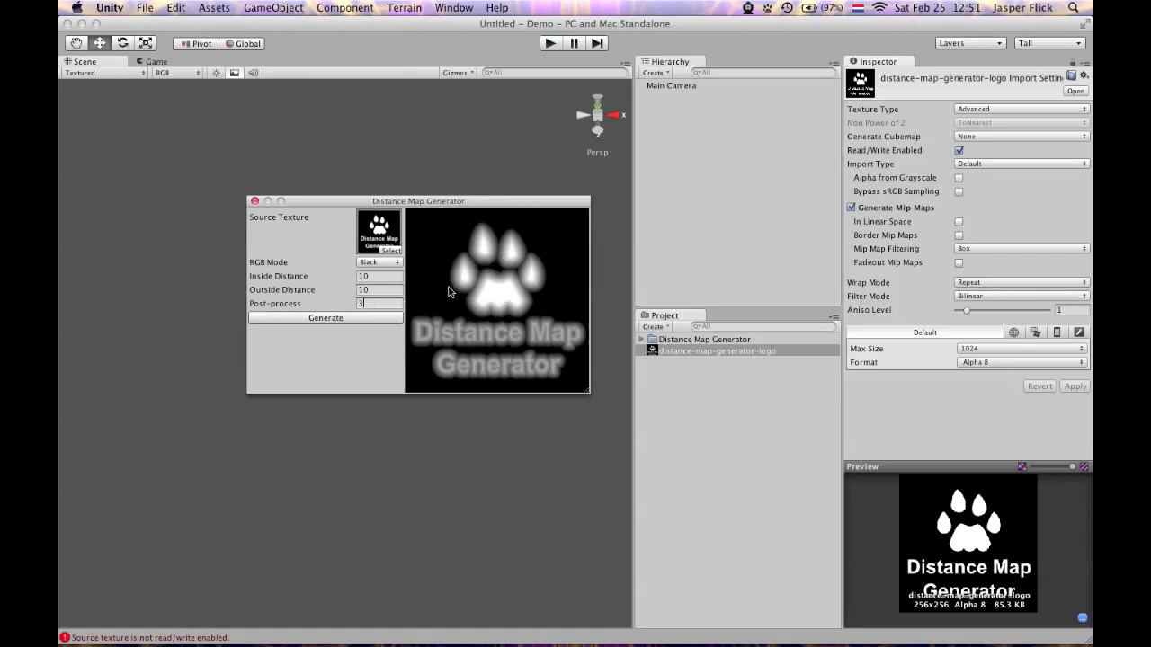
{"action": "left_click", "coordinate": [362, 319]}
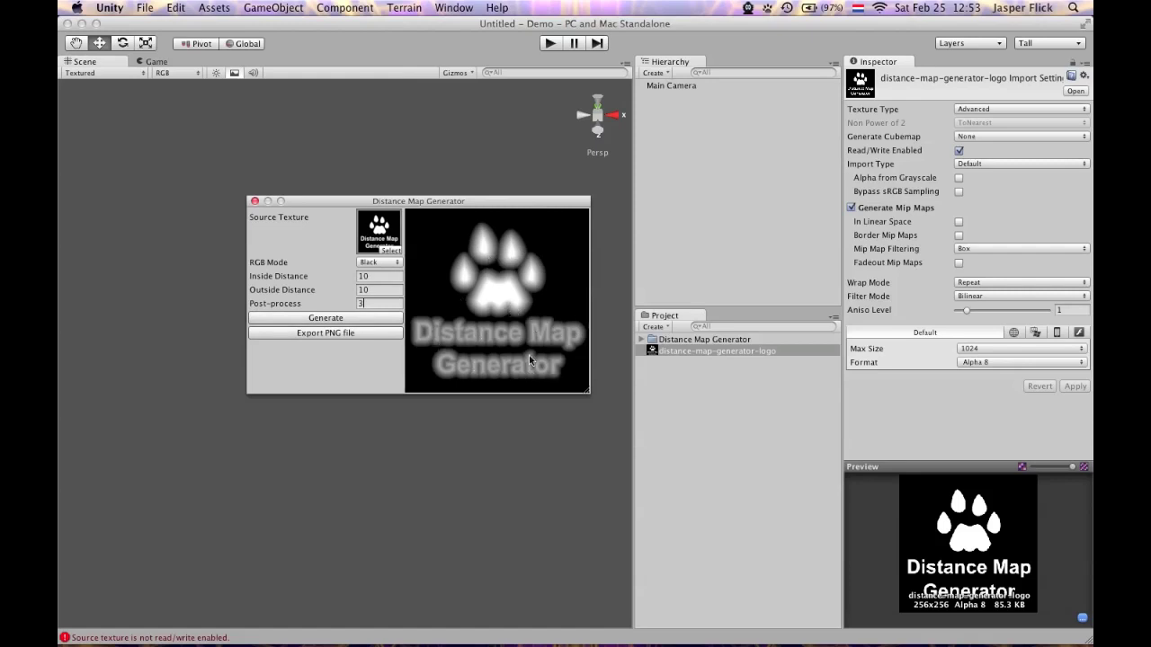
Export the logo distance map as a 256x256 PNG into Assets and select the new asset
{"action": "left_click", "coordinate": [371, 332]}
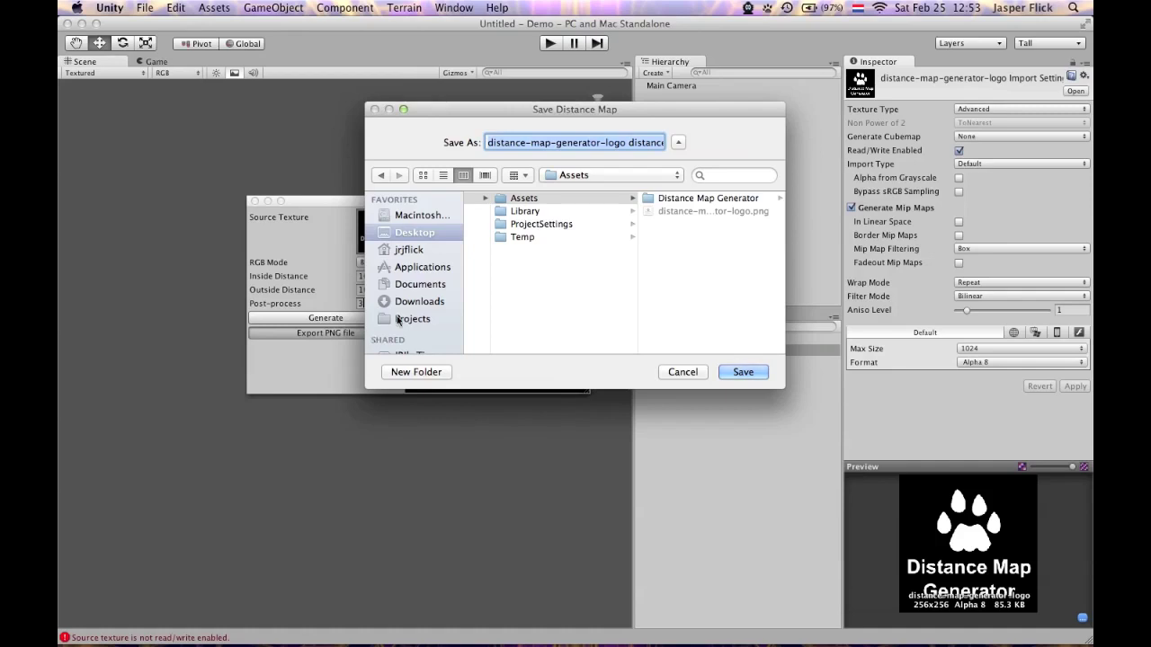
{"action": "left_click", "coordinate": [763, 372]}
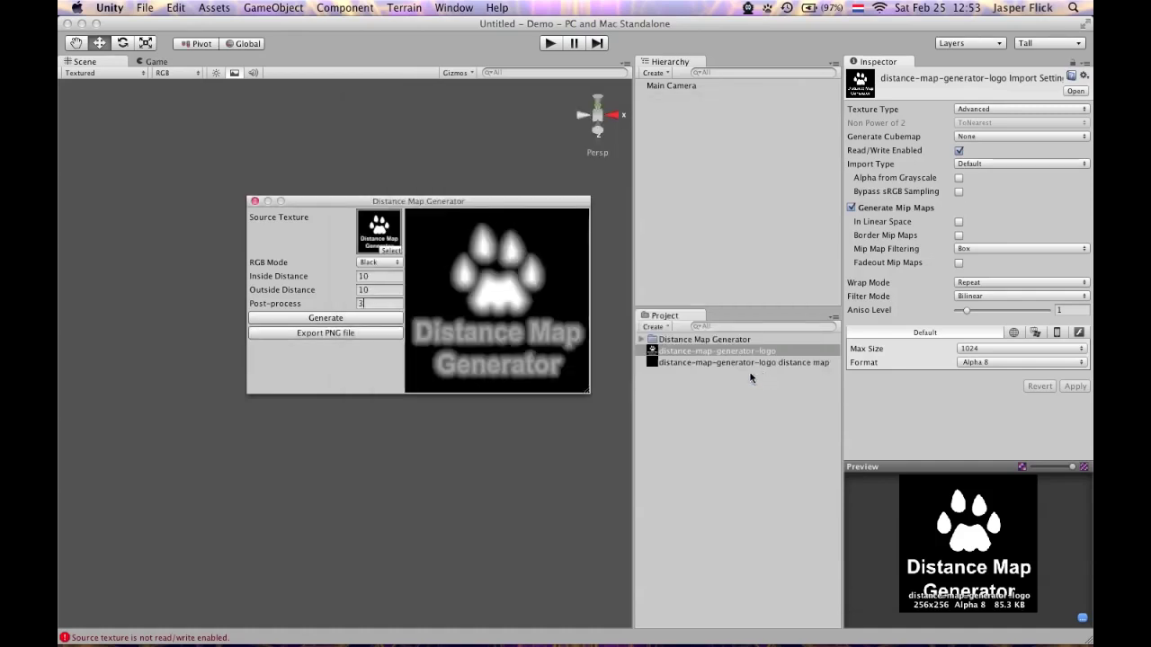
{"action": "left_click", "coordinate": [754, 361]}
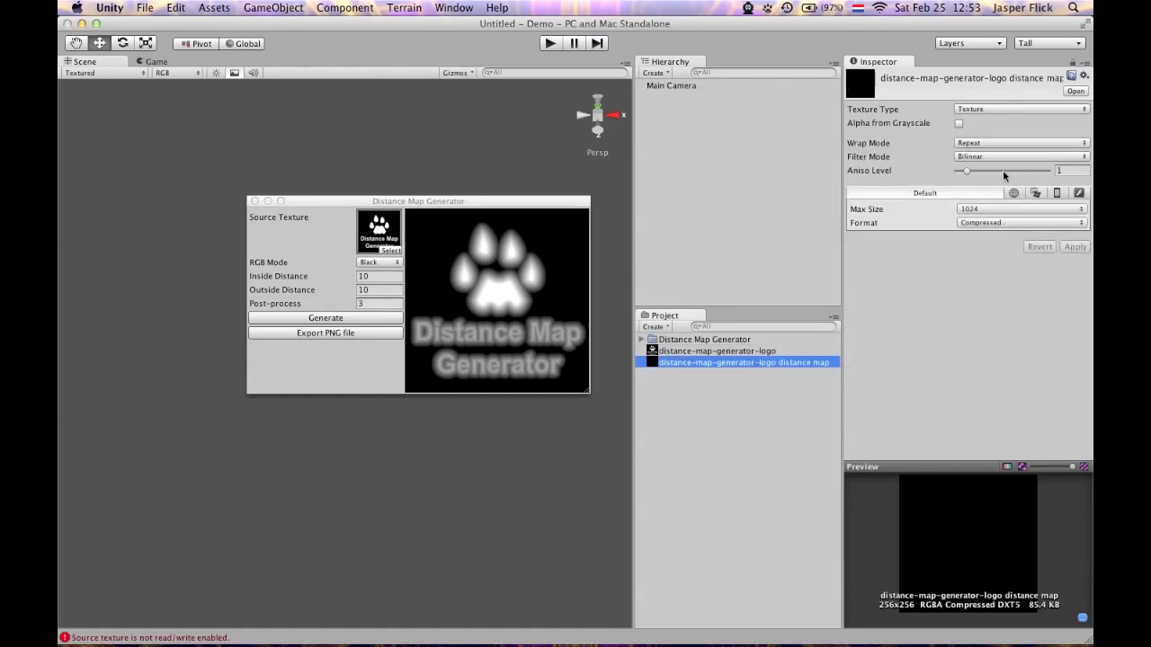
Set the distance map texture to Advanced type with Alpha 8 format and apply
{"action": "left_click", "coordinate": [1017, 110]}
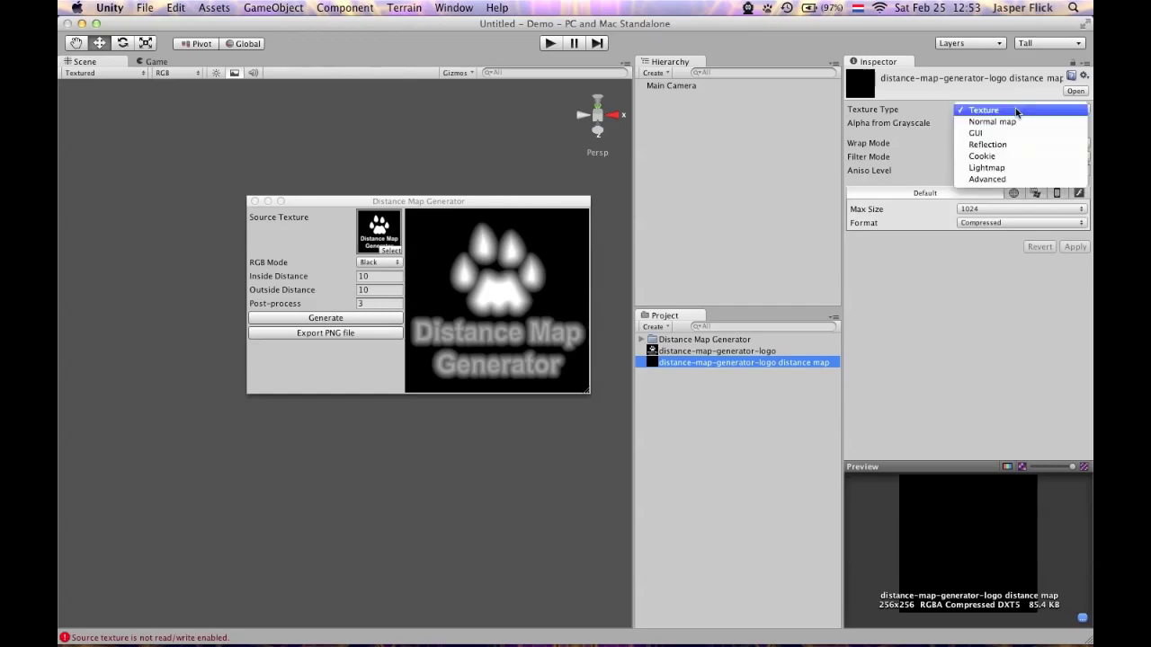
{"action": "left_click", "coordinate": [1025, 180]}
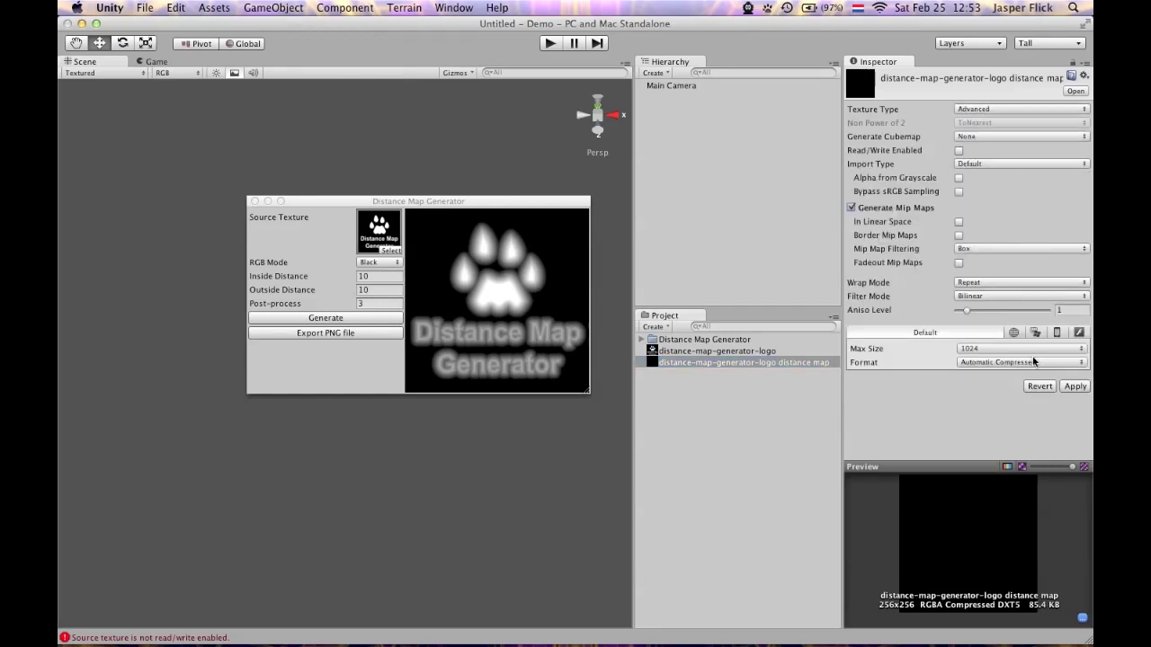
{"action": "left_click", "coordinate": [1033, 362]}
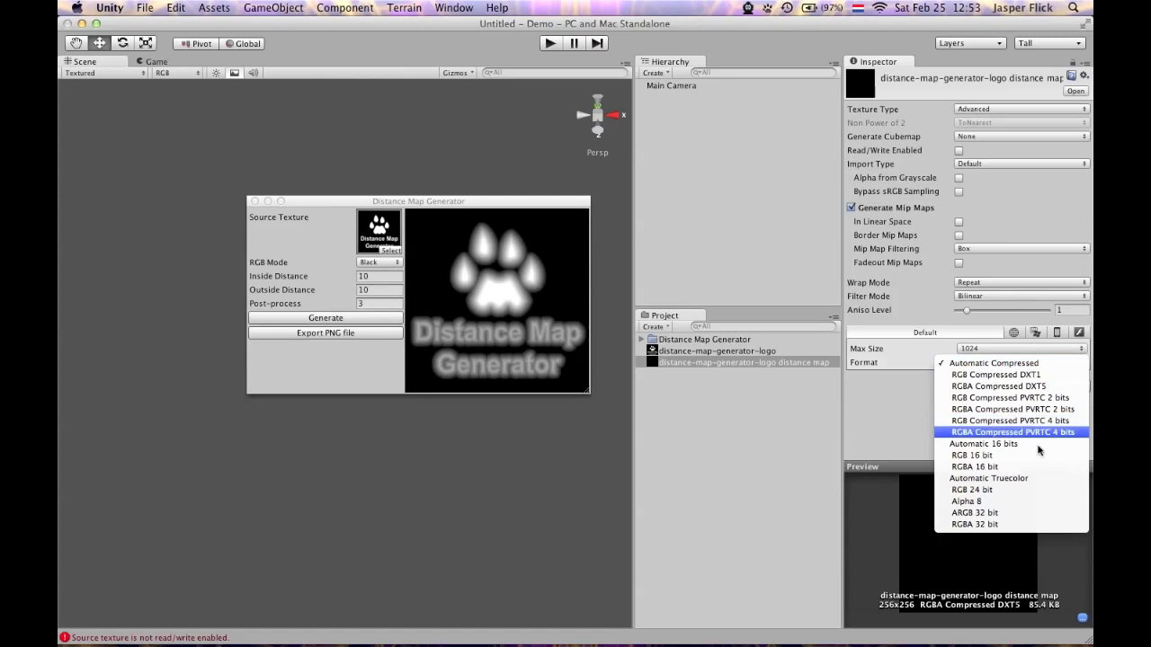
{"action": "left_click", "coordinate": [1034, 501]}
{"action": "left_click", "coordinate": [1075, 386]}
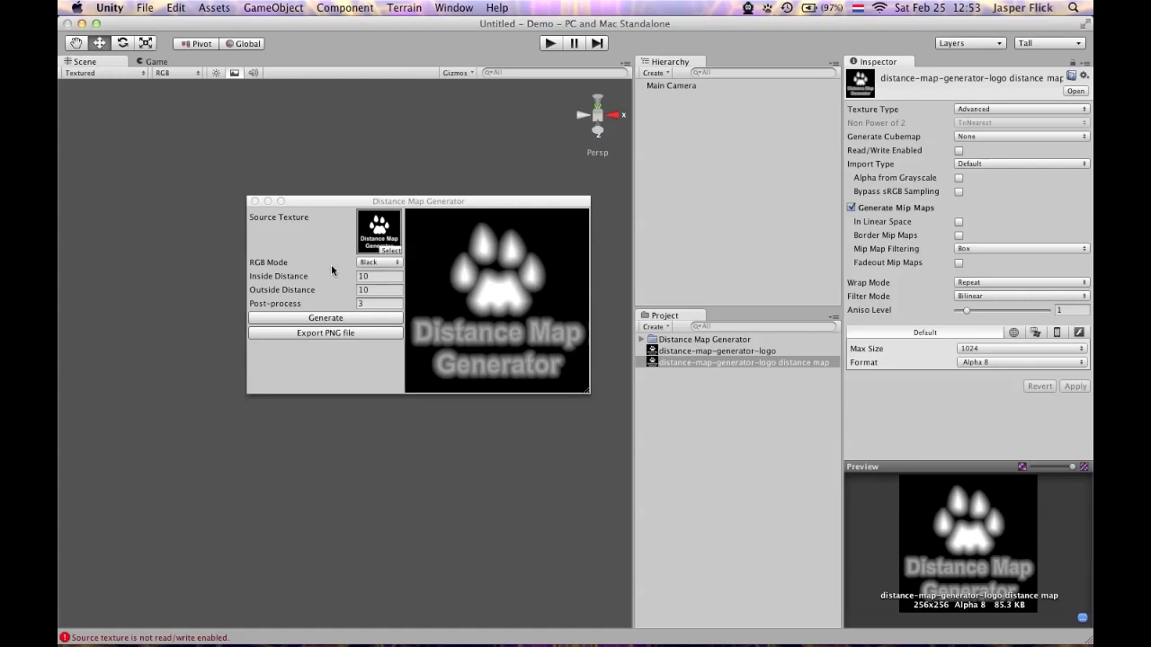
Leave the RGB mode unchanged and close the Distance Map Generator window
{"action": "left_click", "coordinate": [397, 264]}
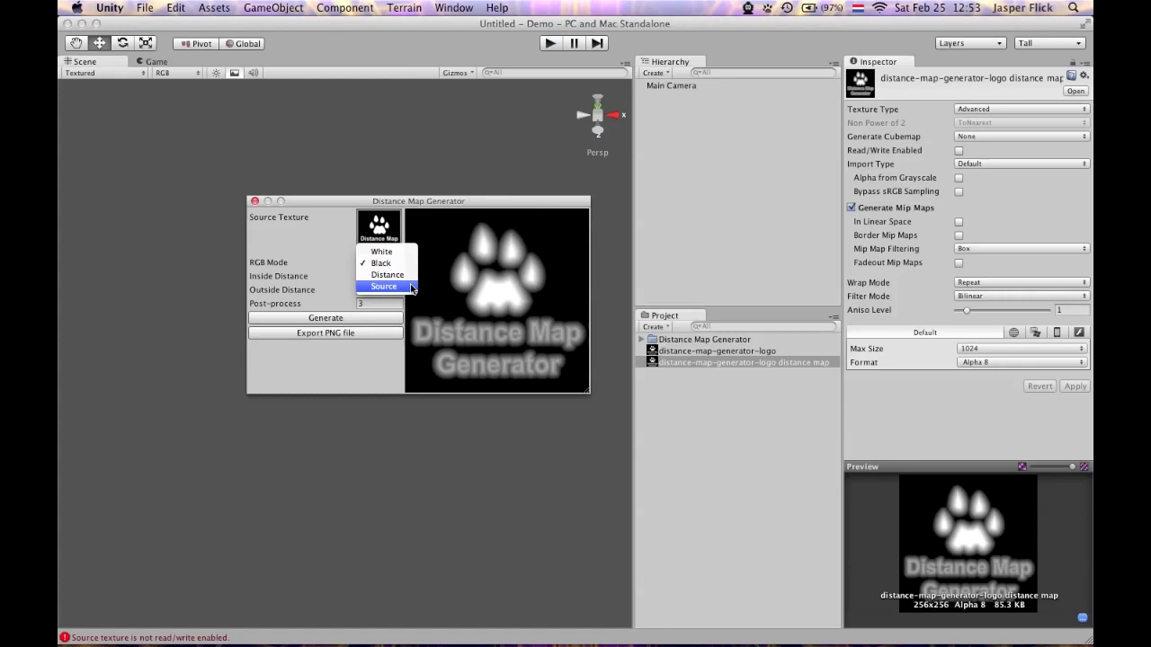
{"action": "left_click", "coordinate": [338, 232]}
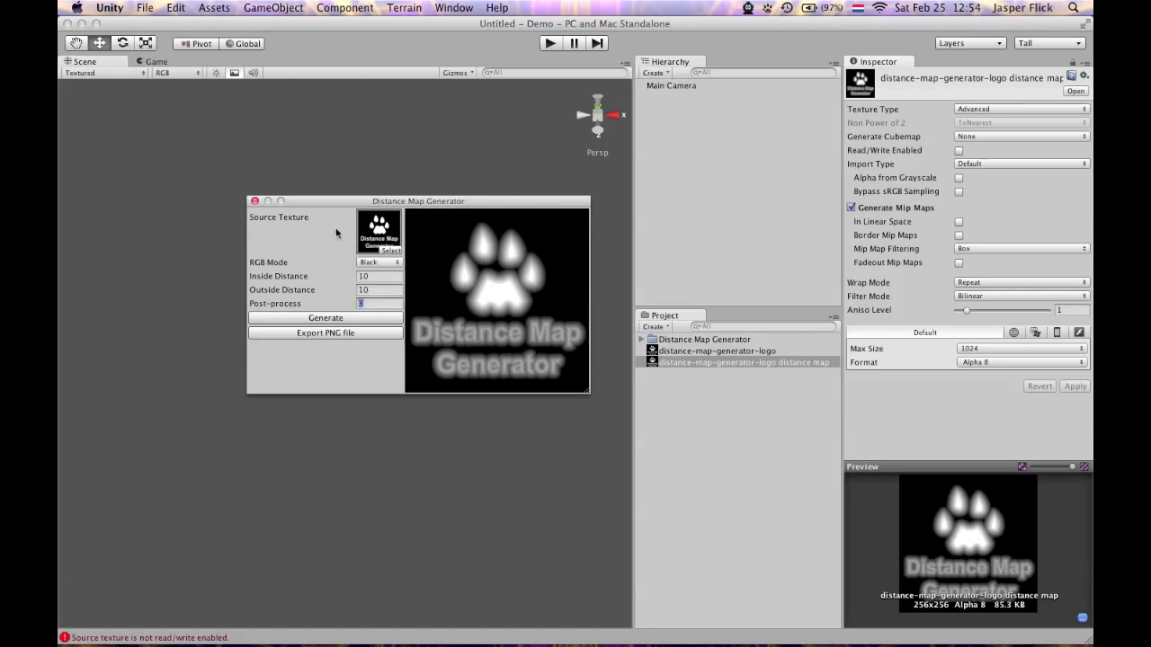
{"action": "left_click", "coordinate": [254, 201]}
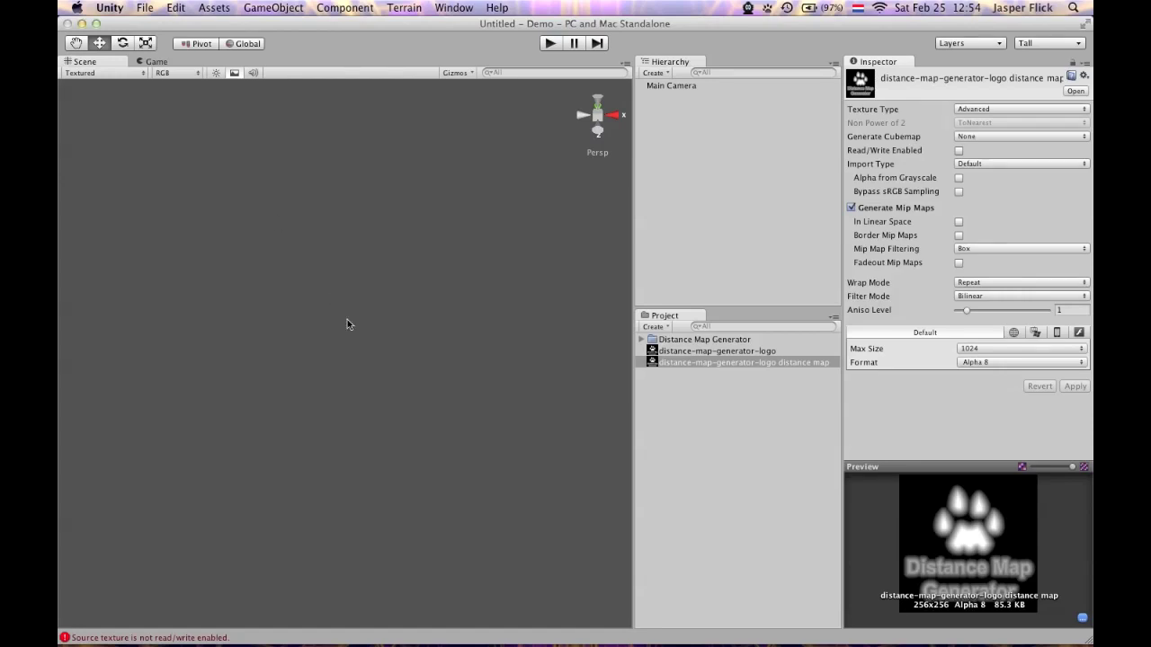